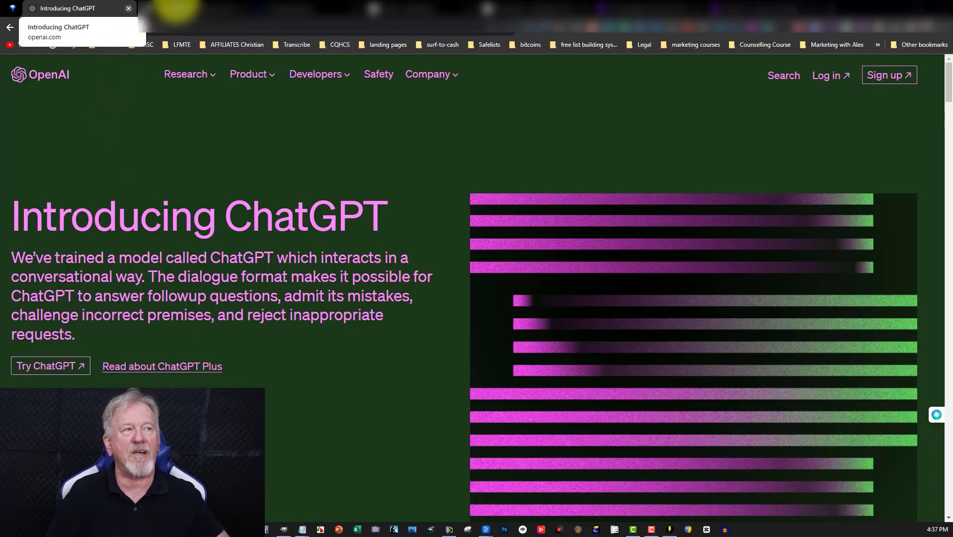
# Close the Introducing ChatGPT page and scroll down through the YouTube Content Ideas chat's ebook outline
pyautogui.click(128, 8)
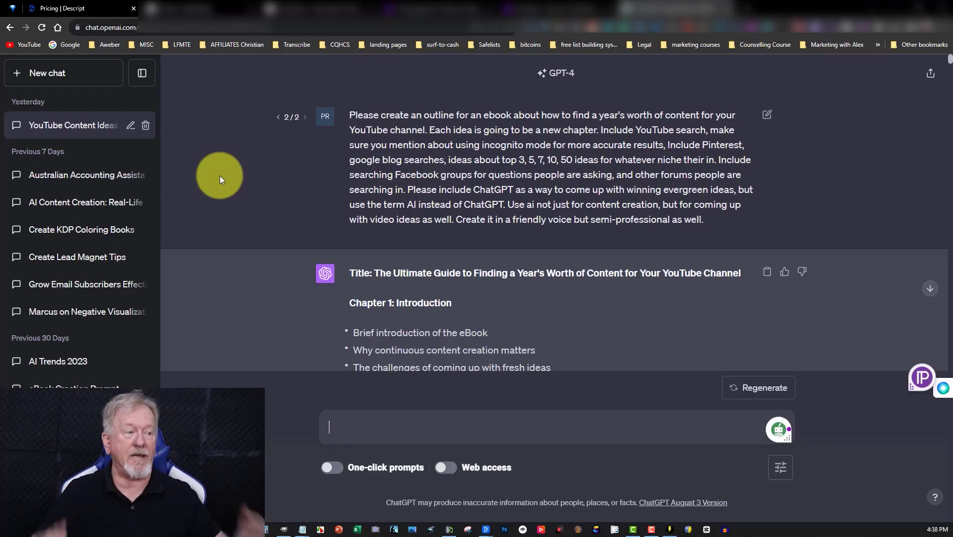
pyautogui.scroll(-15, 654, 209)
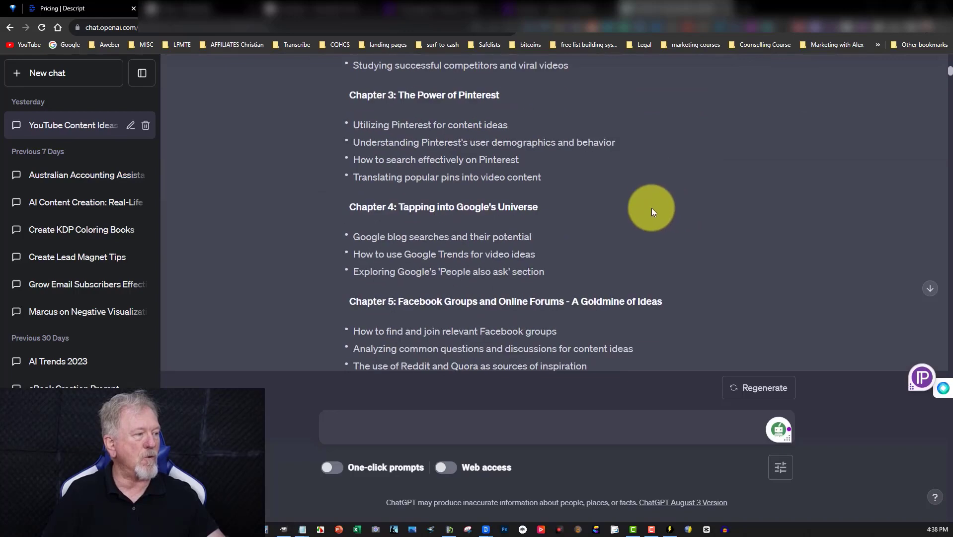
pyautogui.scroll(-15, 652, 211)
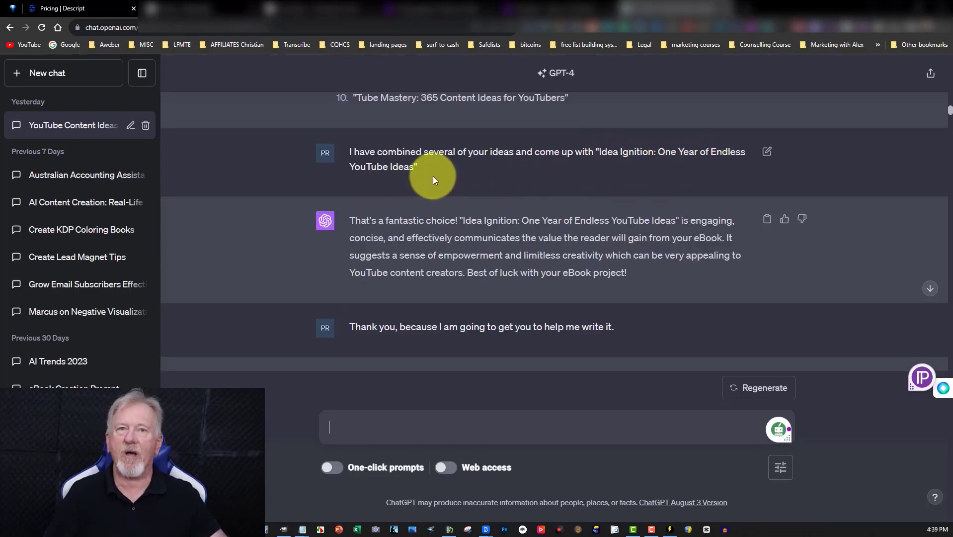
pyautogui.scroll(3, 504, 183)
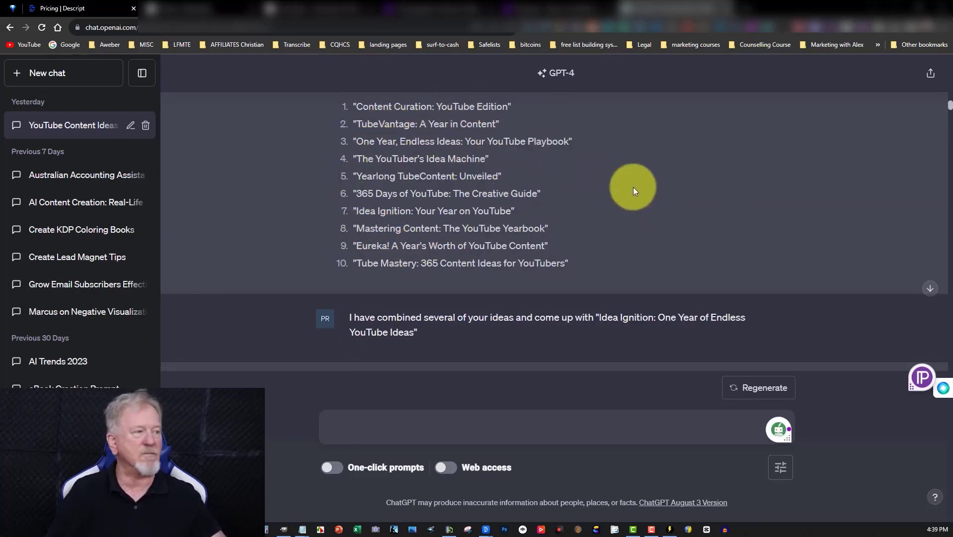
pyautogui.scroll(-3, 633, 187)
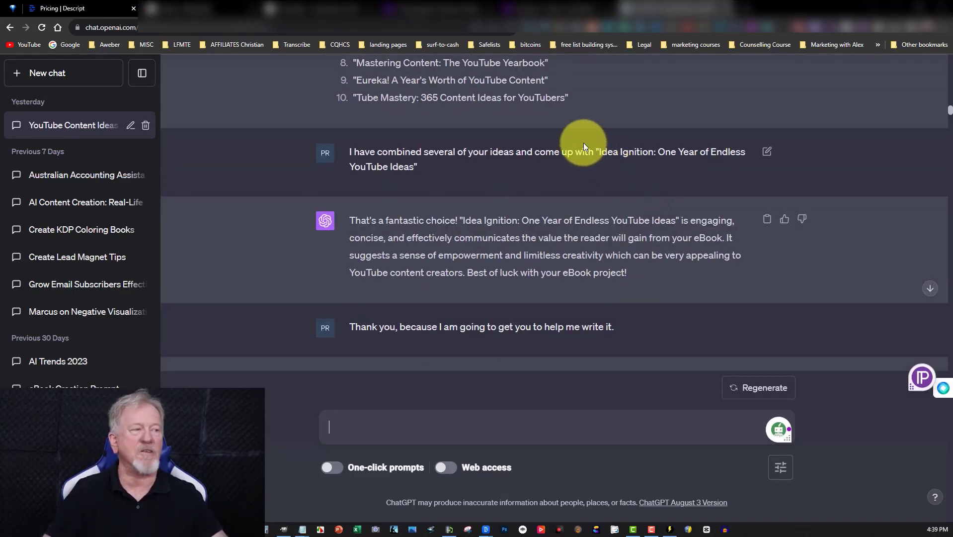
pyautogui.scroll(-14, 568, 142)
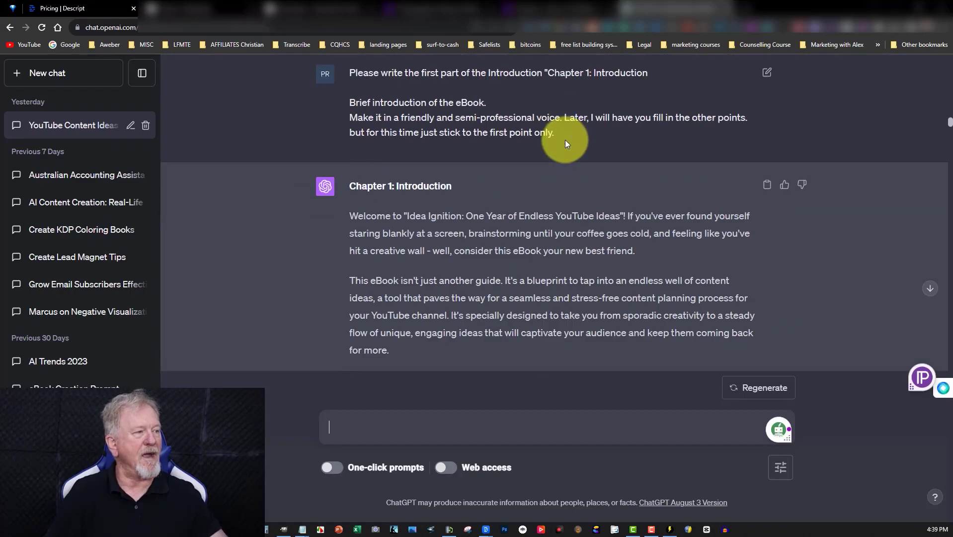
pyautogui.scroll(-20, 565, 143)
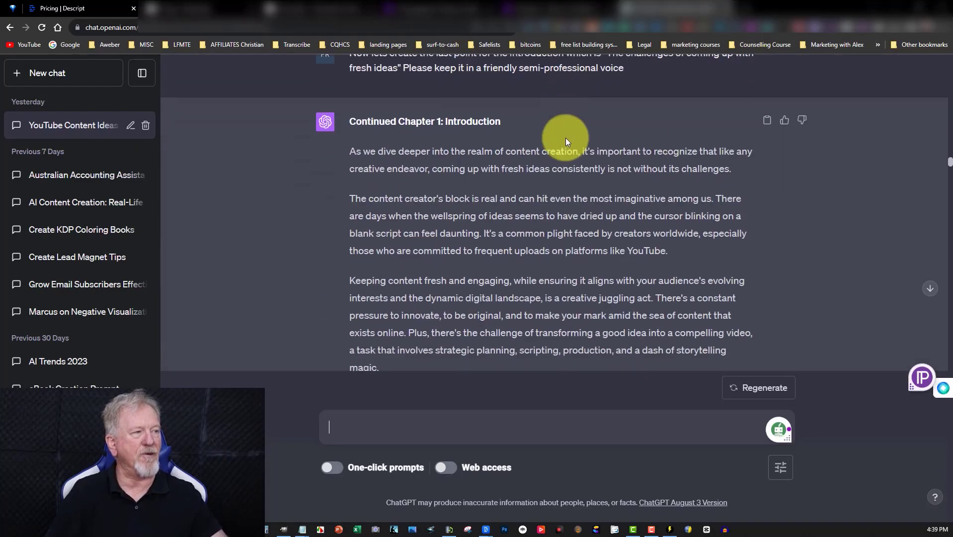
pyautogui.scroll(-10, 566, 137)
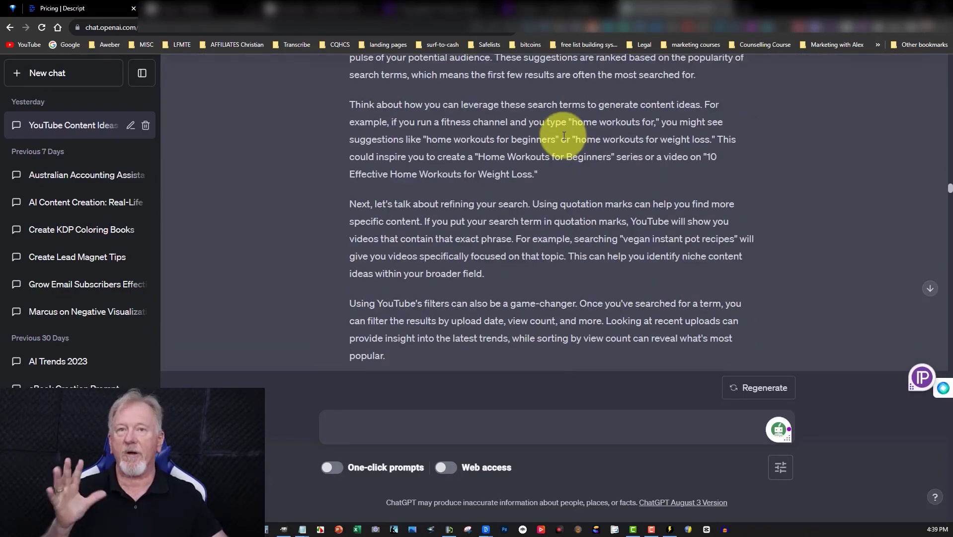
# Scroll back up the chat to review the outline and Chapter 1 introduction
pyautogui.scroll(8, 562, 140)
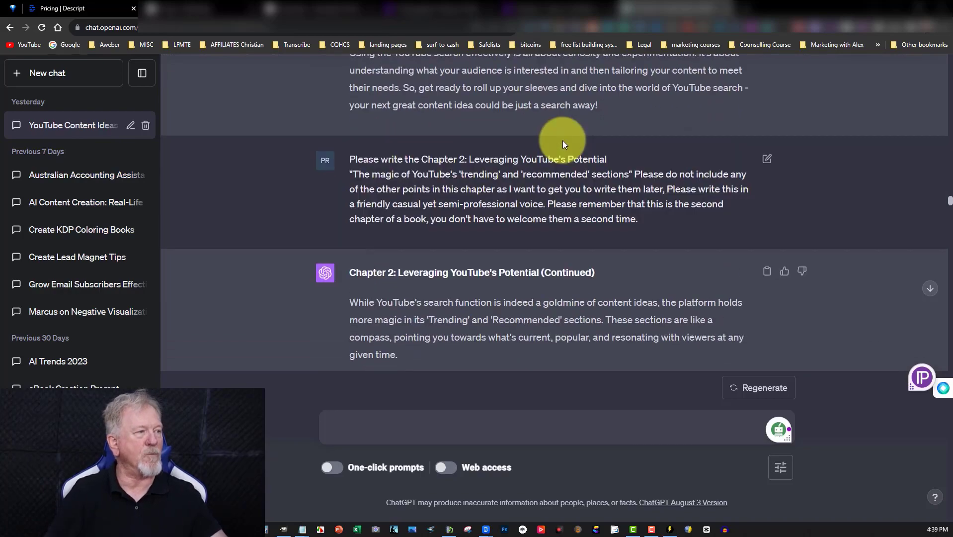
pyautogui.scroll(-8, 562, 140)
pyautogui.scroll(5, 563, 143)
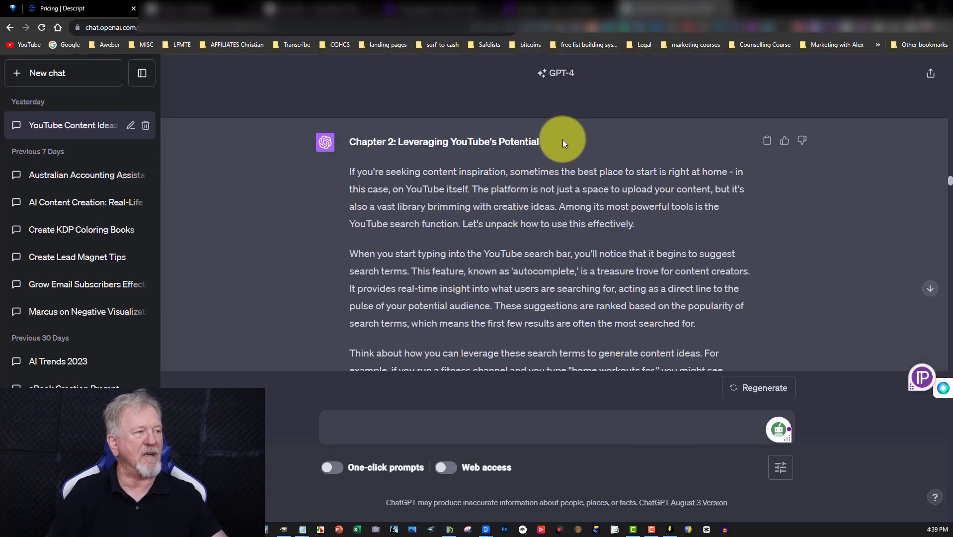
pyautogui.scroll(15, 562, 141)
pyautogui.scroll(10, 564, 142)
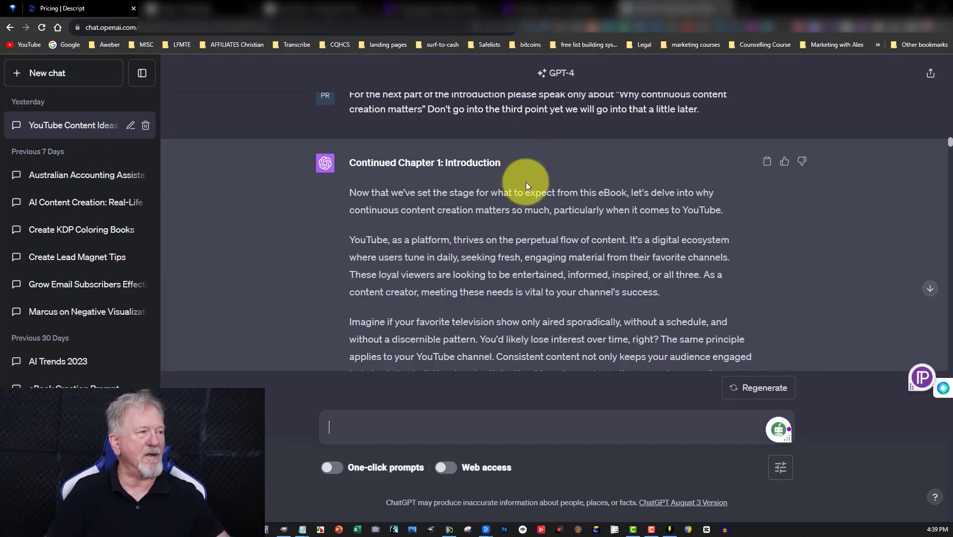
pyautogui.scroll(10, 526, 182)
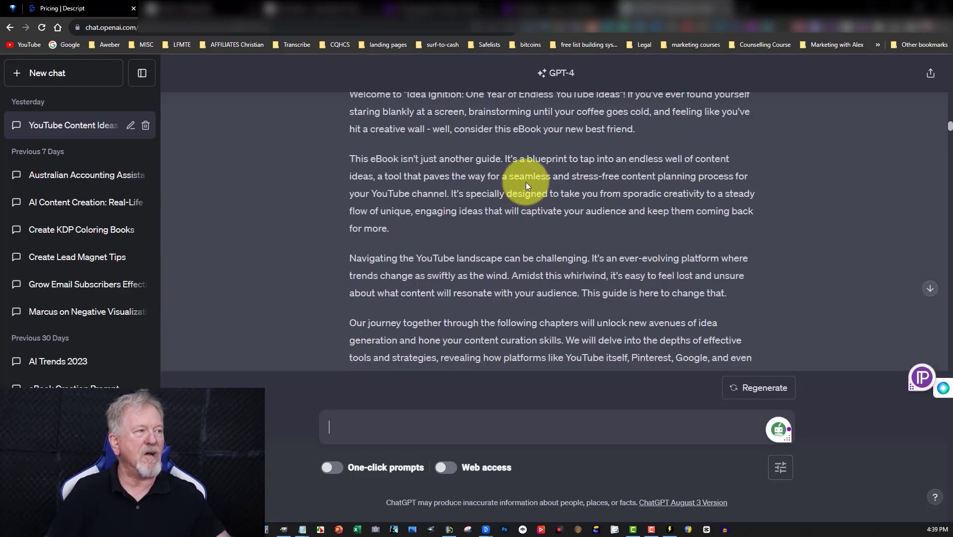
pyautogui.scroll(4, 527, 185)
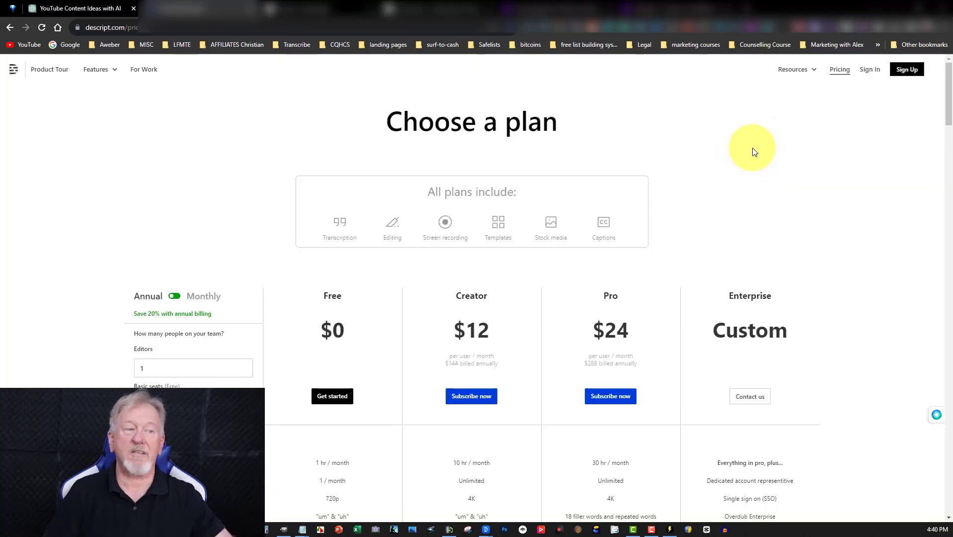
# Scroll down Descript's pricing page past the Free, Creator, Pro and Enterprise cards to the key features table
pyautogui.scroll(-3, 751, 157)
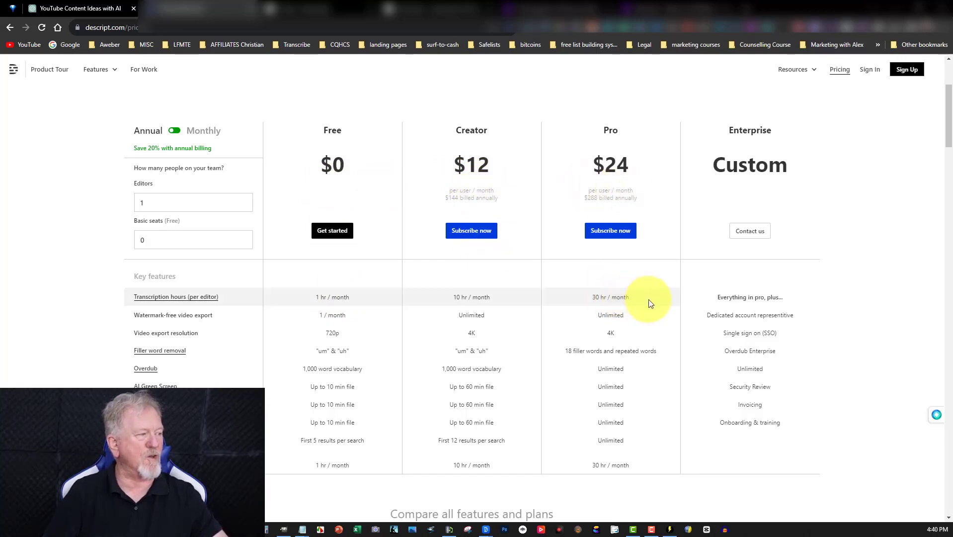
pyautogui.scroll(-3, 649, 299)
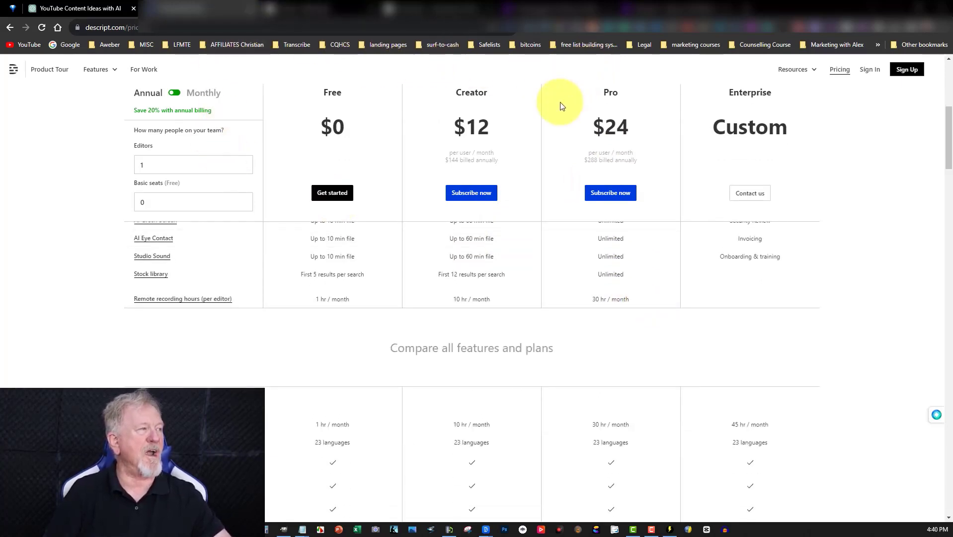
# In the Idea Ignition project, play the narration starting from the Welcome line
pyautogui.click(486, 530)
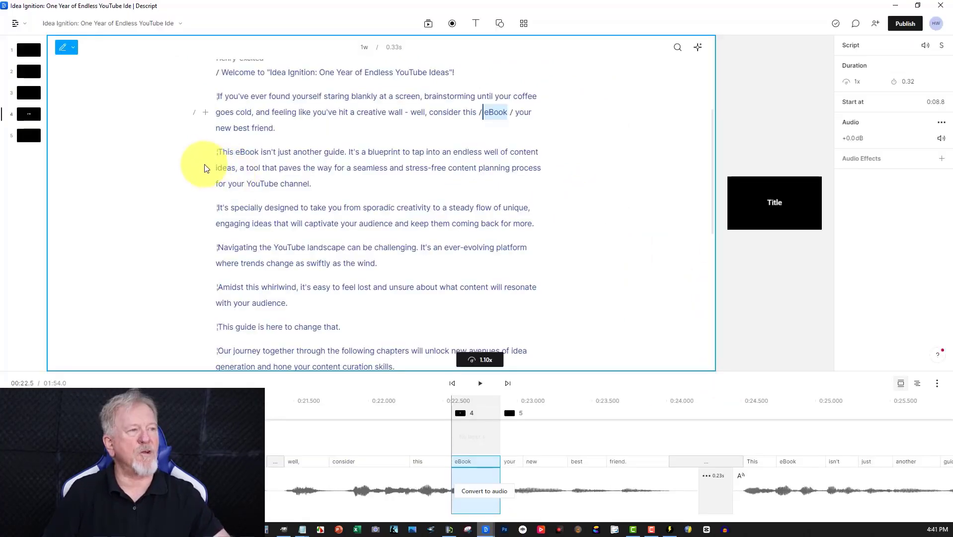
pyautogui.scroll(3, 202, 166)
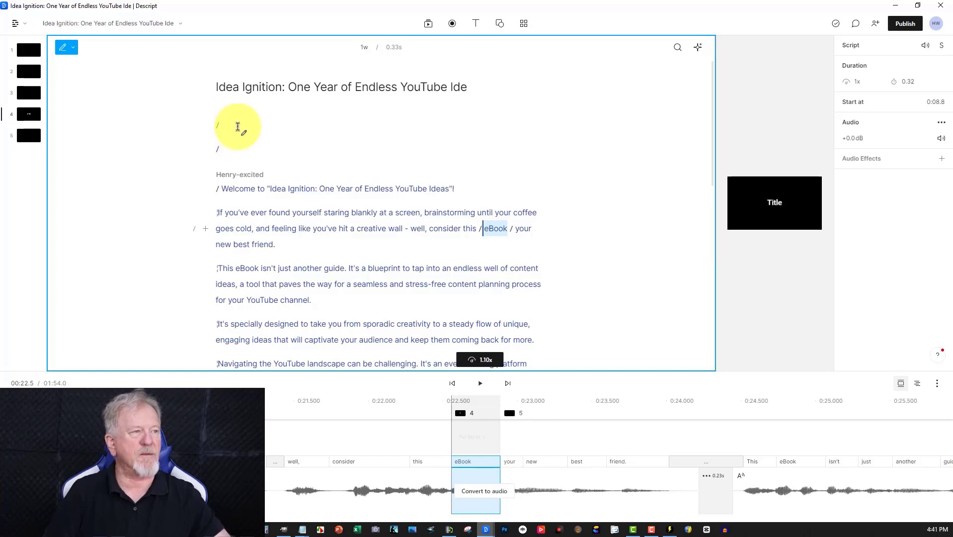
pyautogui.click(223, 124)
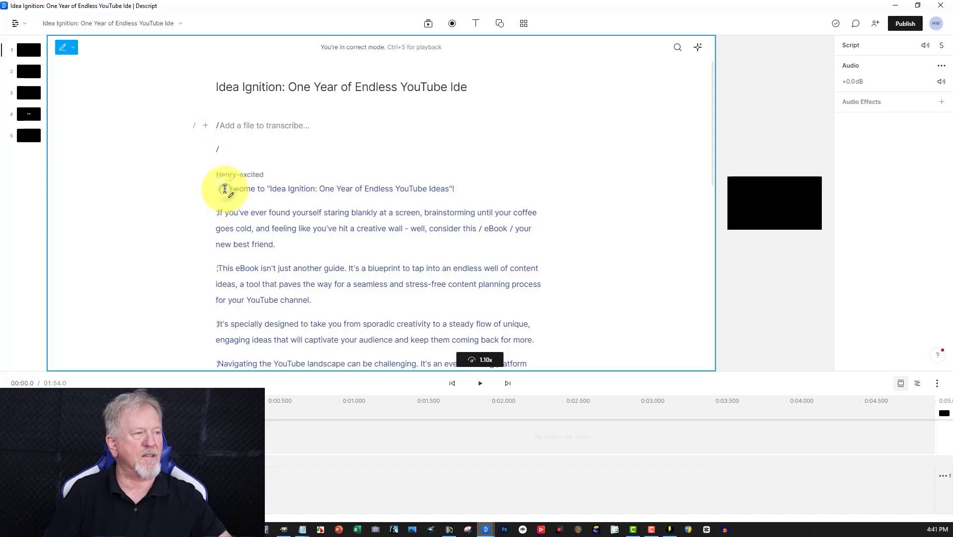
pyautogui.click(225, 189)
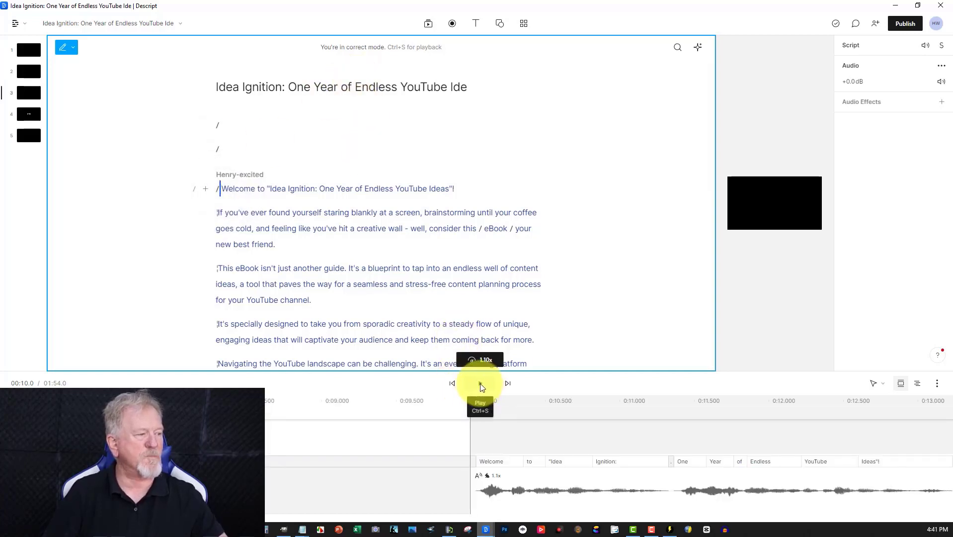
pyautogui.click(480, 383)
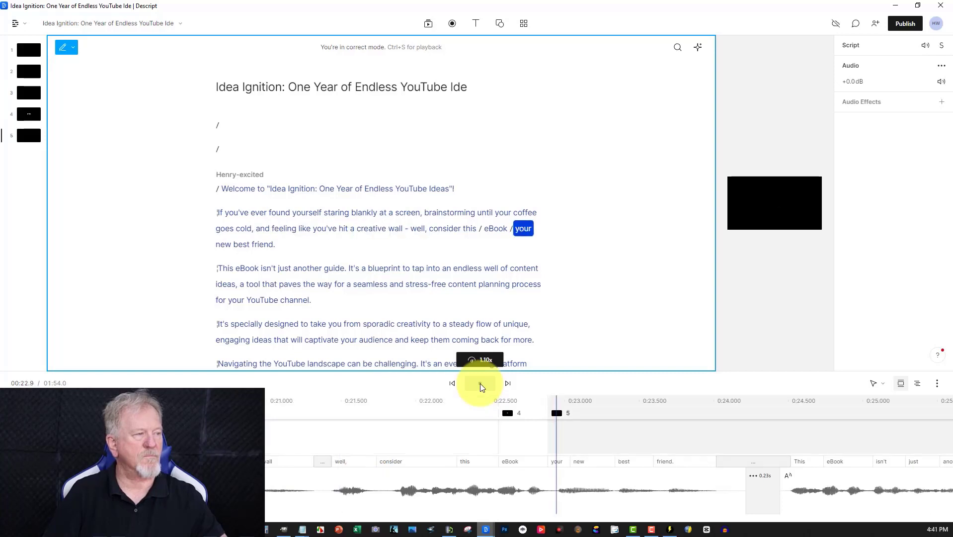
# Stop the narration playback and select the narration audio clip
pyautogui.click(474, 223)
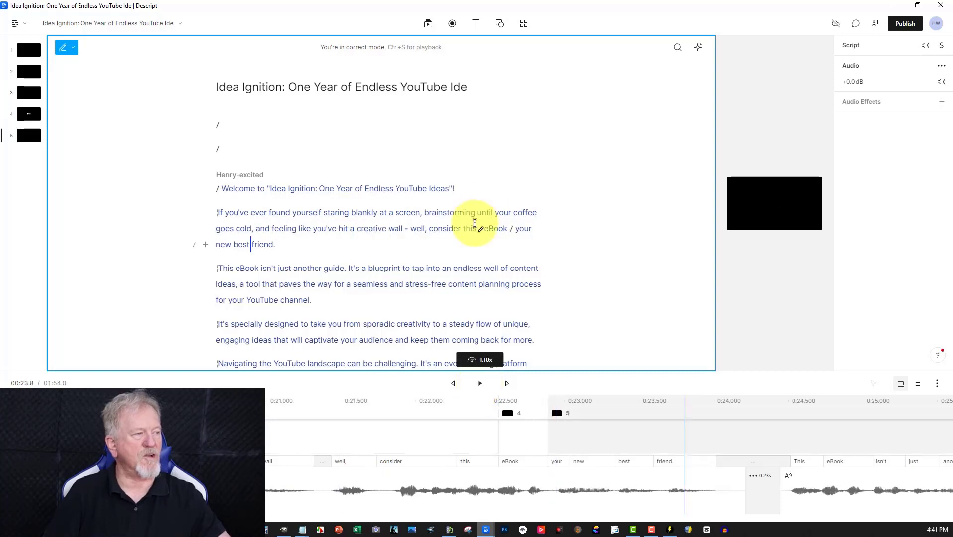
pyautogui.click(317, 503)
pyautogui.moveTo(304, 531)
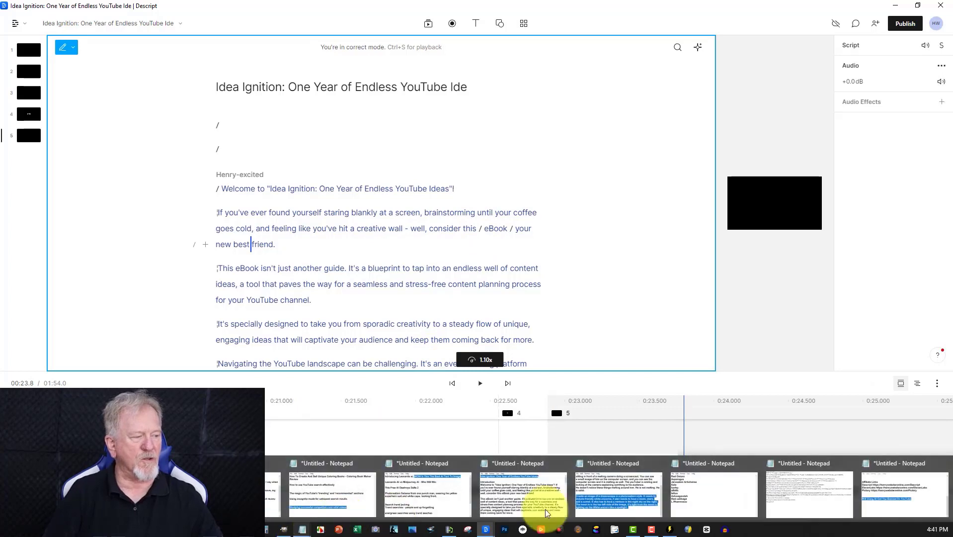
pyautogui.moveTo(809, 490)
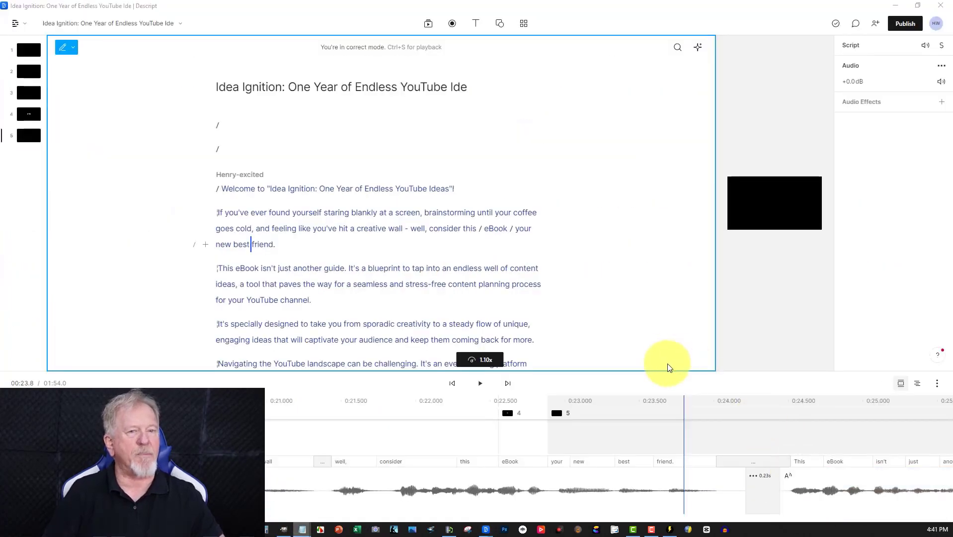
# Bring the Notepad window with the edited Idea Ignition script to the front
pyautogui.hotkey('alt', 'Tab')
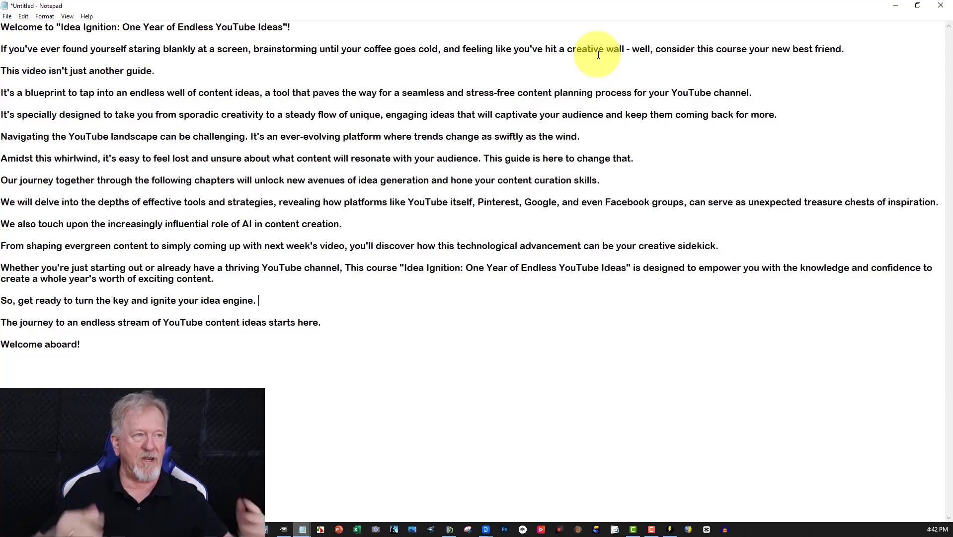
# Return to Descript and open the speaker's voice list at the Stock voices
pyautogui.click(895, 5)
pyautogui.scroll(-5, 348, 175)
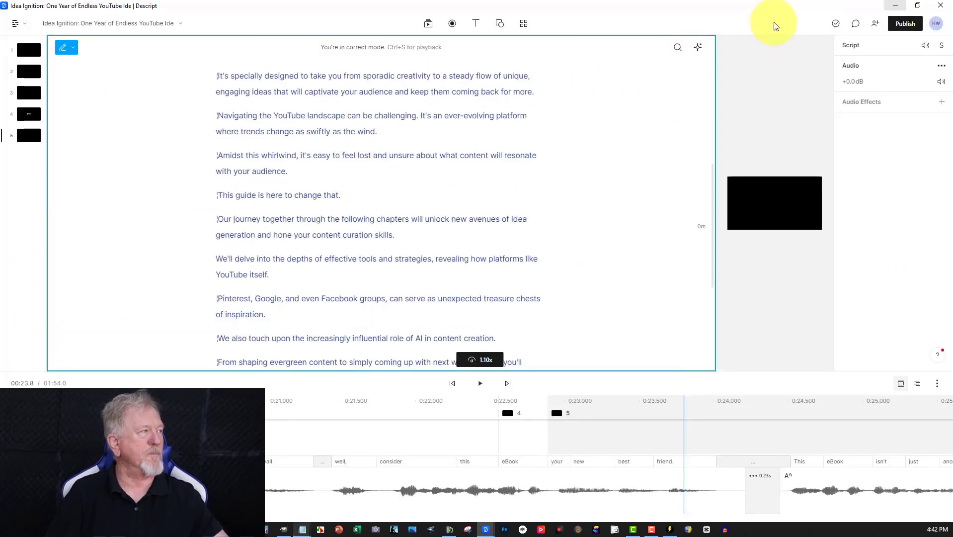
pyautogui.scroll(5, 415, 162)
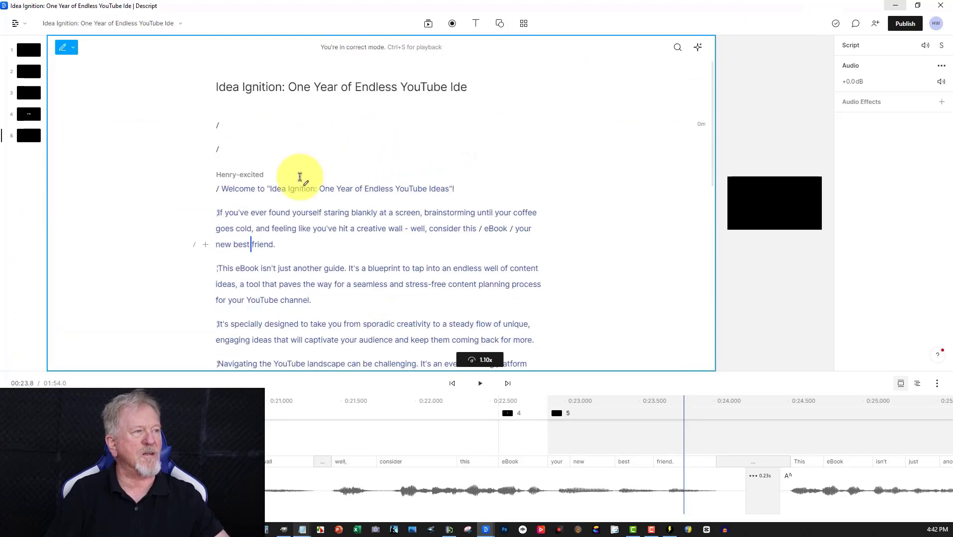
pyautogui.click(231, 176)
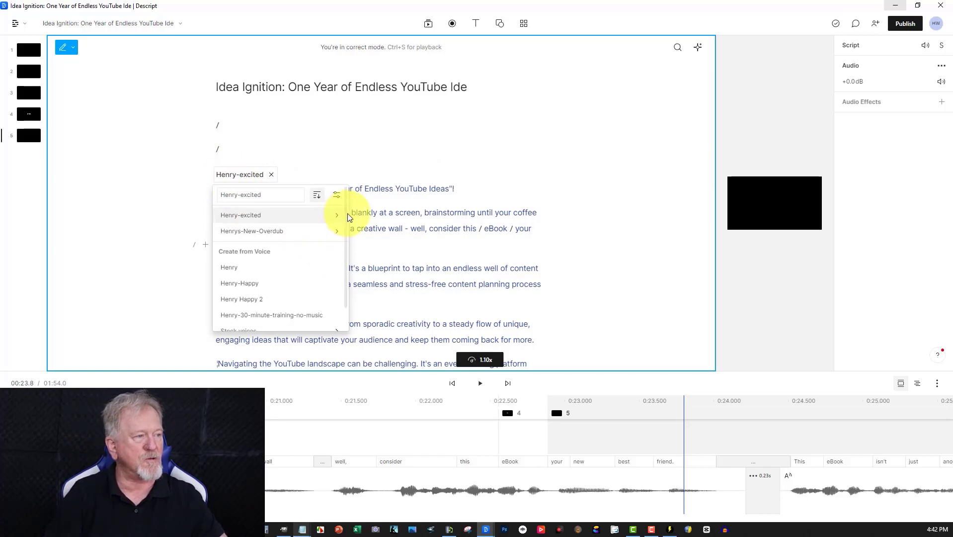
pyautogui.scroll(-1, 343, 229)
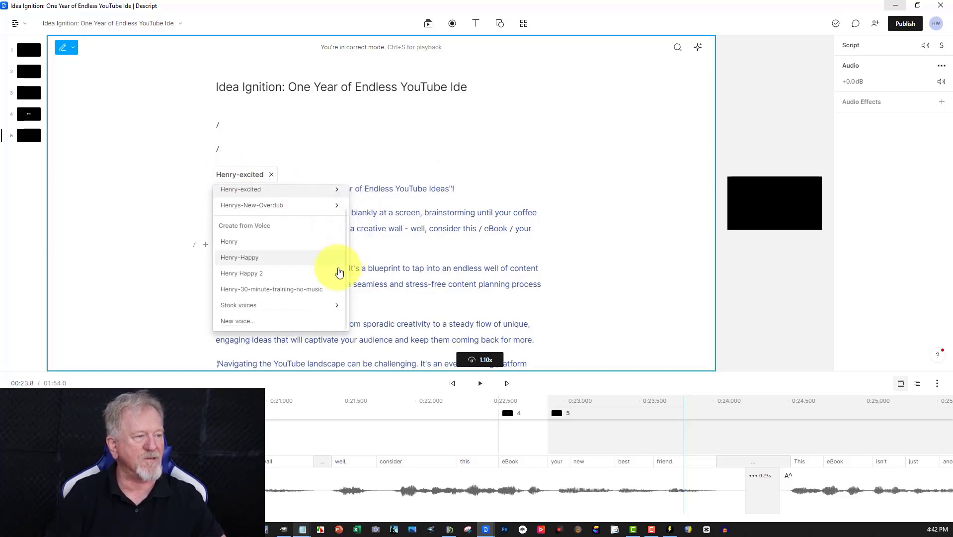
pyautogui.moveTo(266, 309)
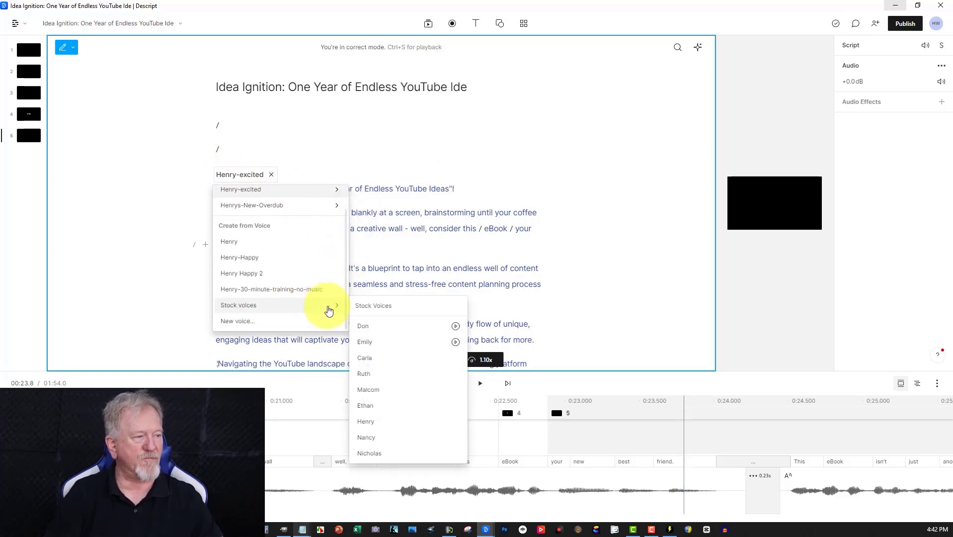
# Preview the Don, Emily, Ruth, Malcom and Henry stock voices
pyautogui.click(456, 327)
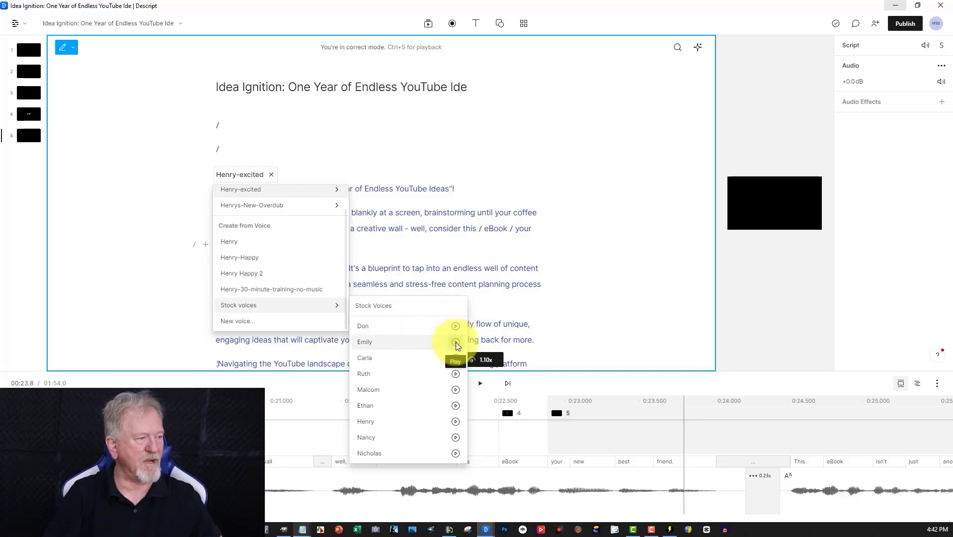
pyautogui.click(456, 342)
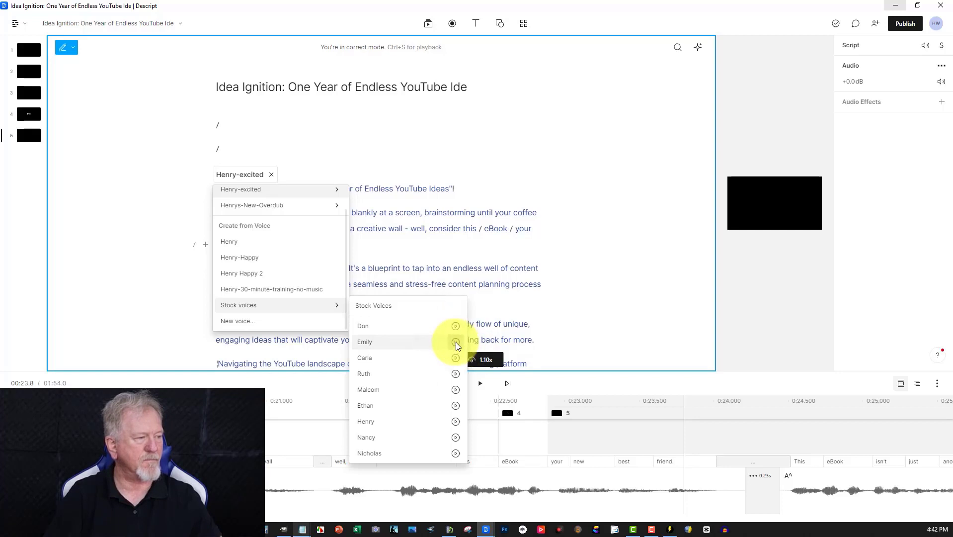
pyautogui.click(455, 374)
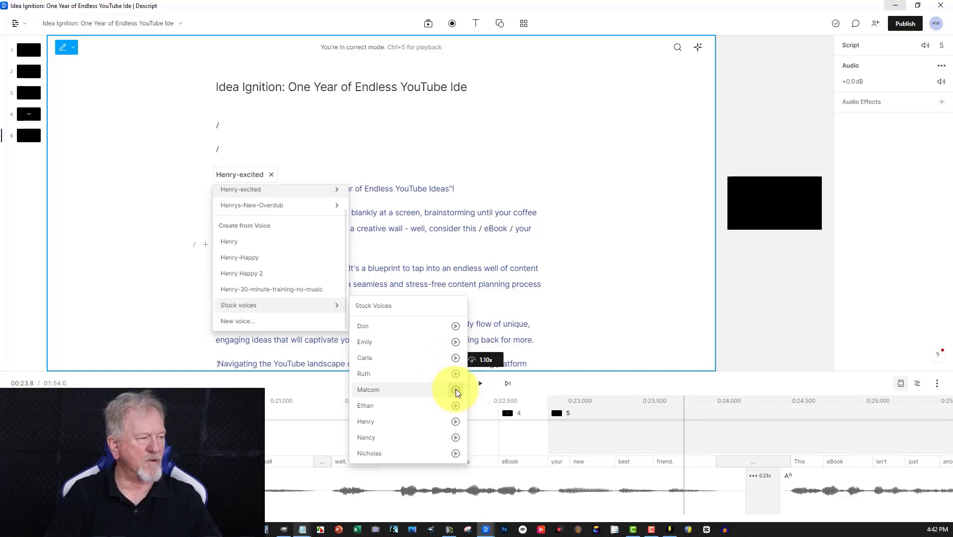
pyautogui.click(455, 390)
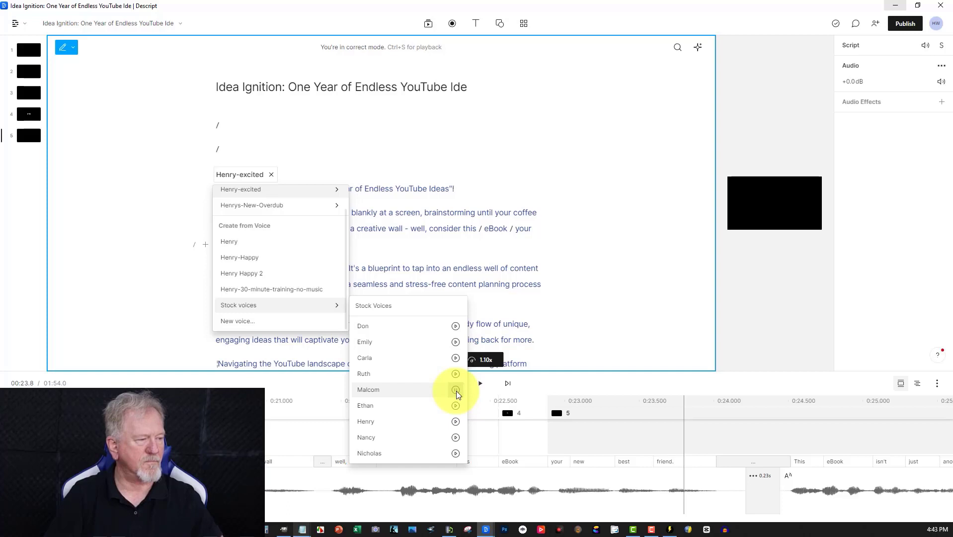
pyautogui.click(455, 421)
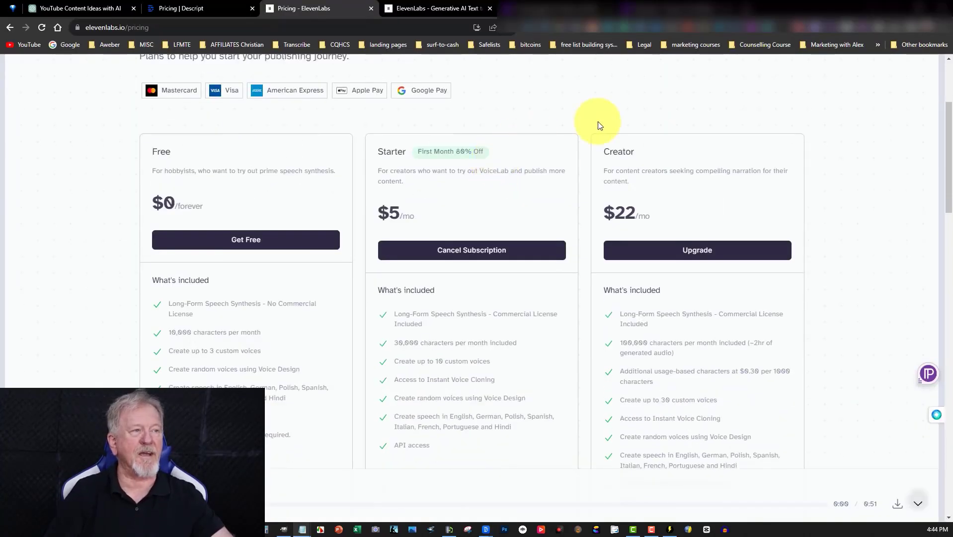
# Scroll the ElevenLabs plans, highlighting the Creator plan's 100,000 monthly characters, then return to top
pyautogui.scroll(4, 599, 124)
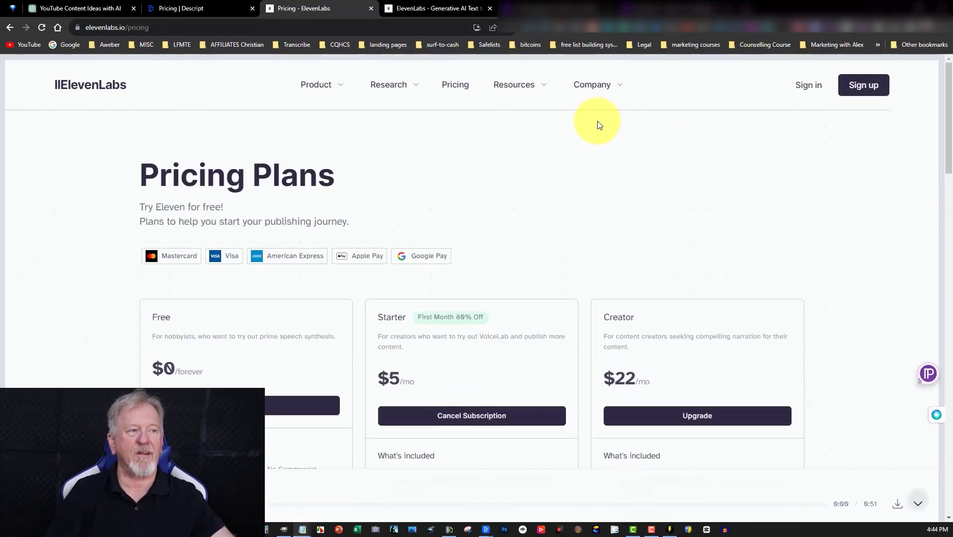
pyautogui.scroll(-3, 599, 124)
pyautogui.scroll(-2, 599, 124)
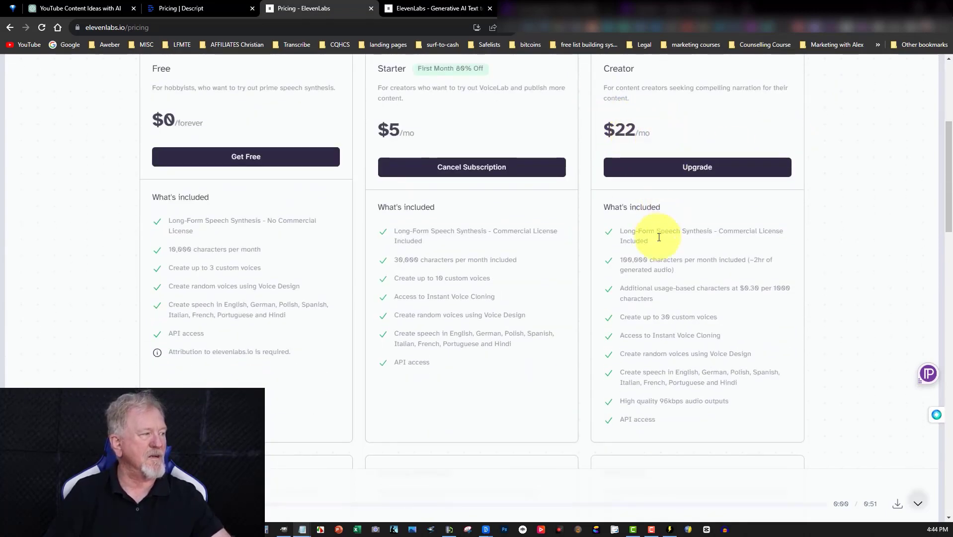
pyautogui.moveTo(623, 259); pyautogui.dragTo(647, 260)
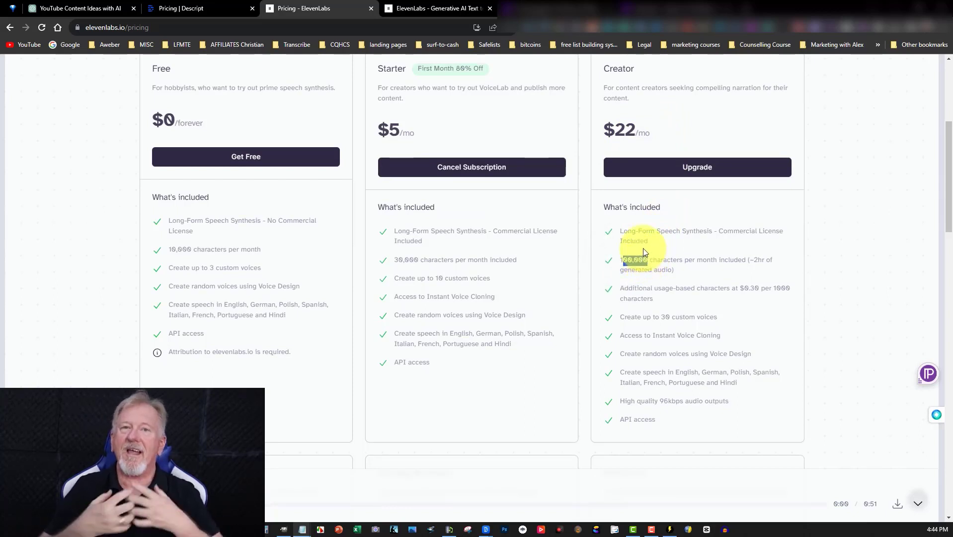
pyautogui.rightClick(638, 245)
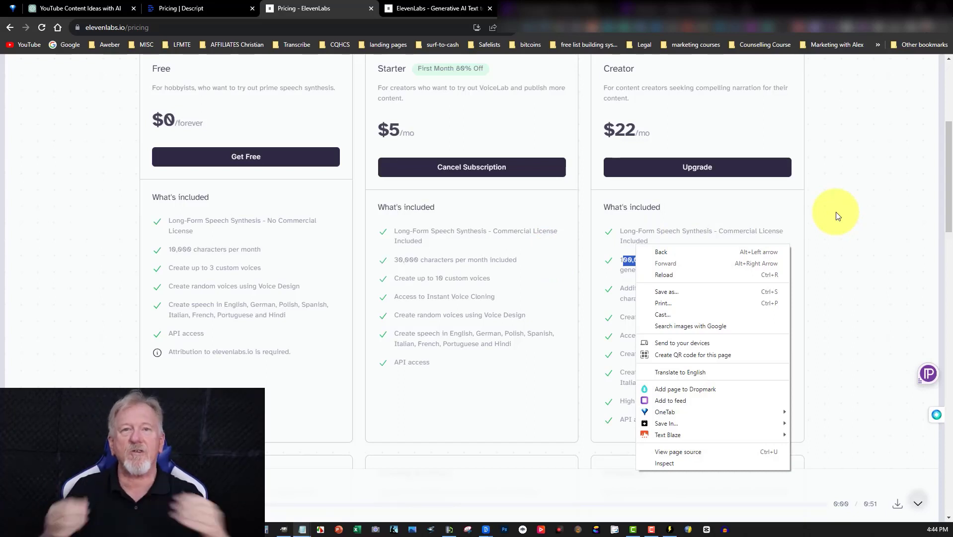
pyautogui.click(753, 121)
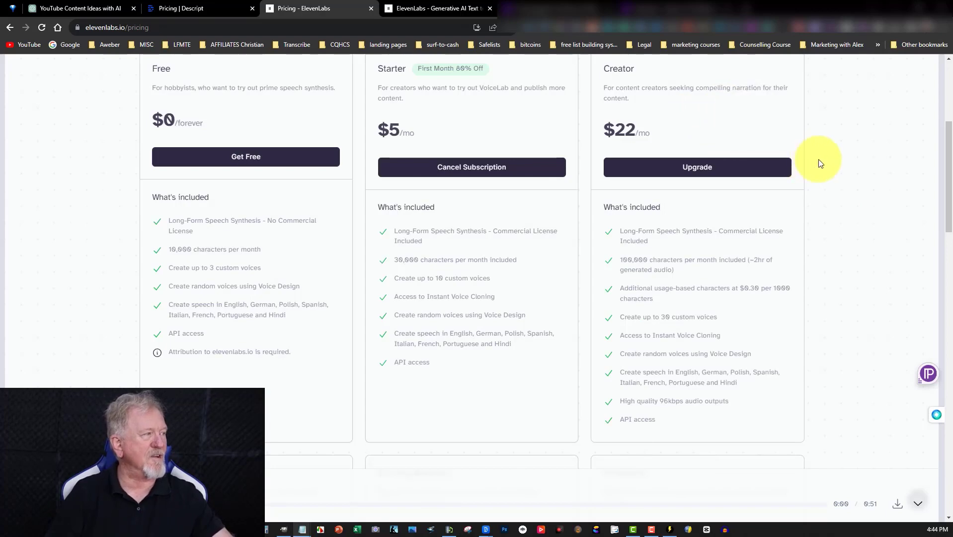
pyautogui.scroll(5, 820, 163)
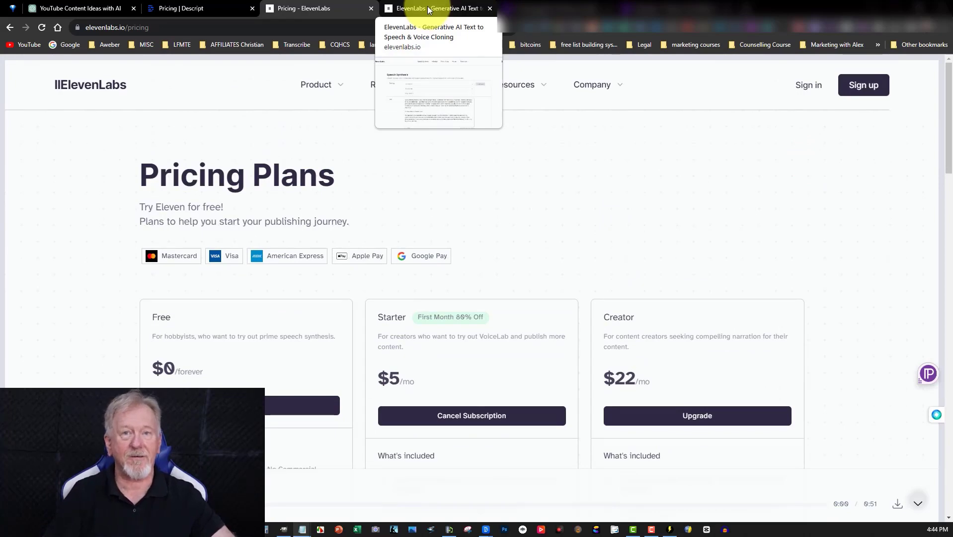
# Close the pricing tab and keep Henry Webster as the Speech Synthesis voice
pyautogui.hotkey('ctrl', 'w')
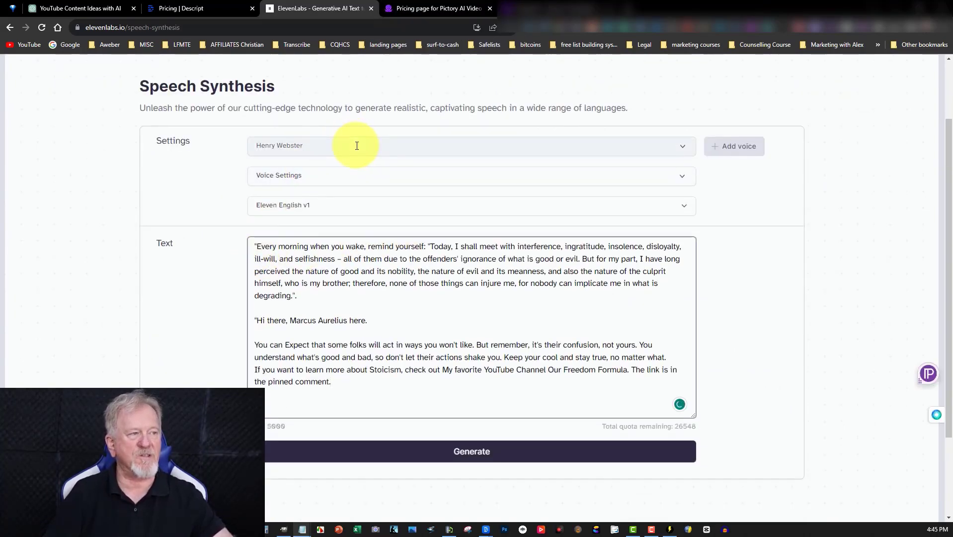
pyautogui.click(682, 146)
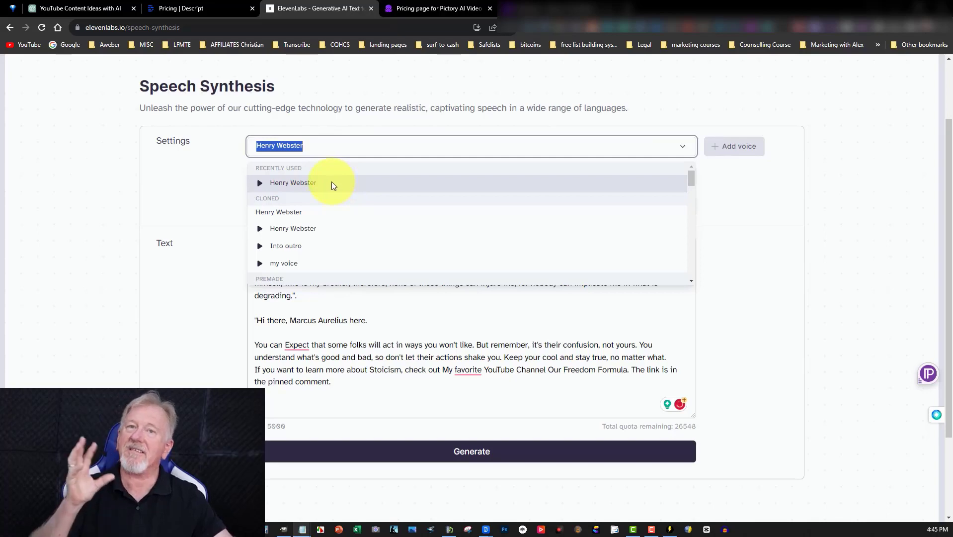
pyautogui.click(234, 187)
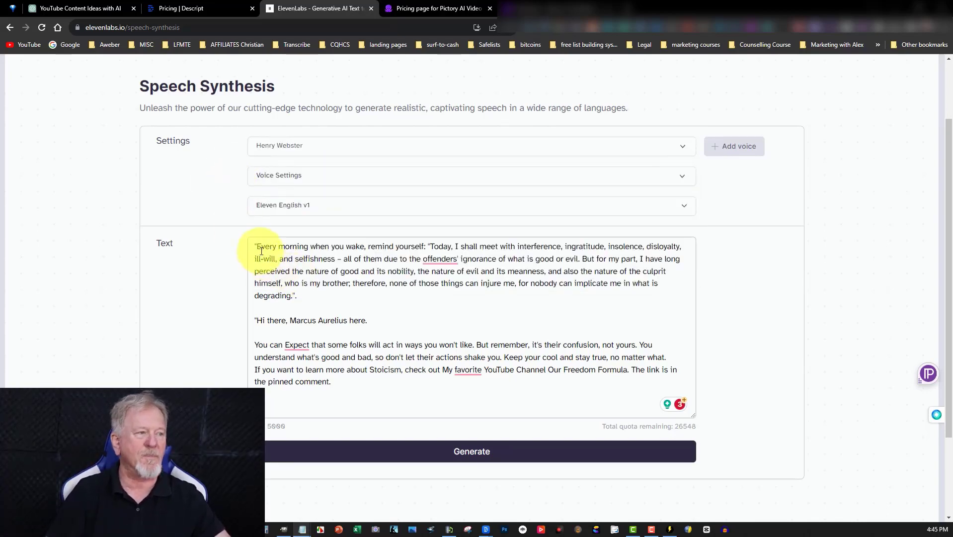
pyautogui.click(255, 246)
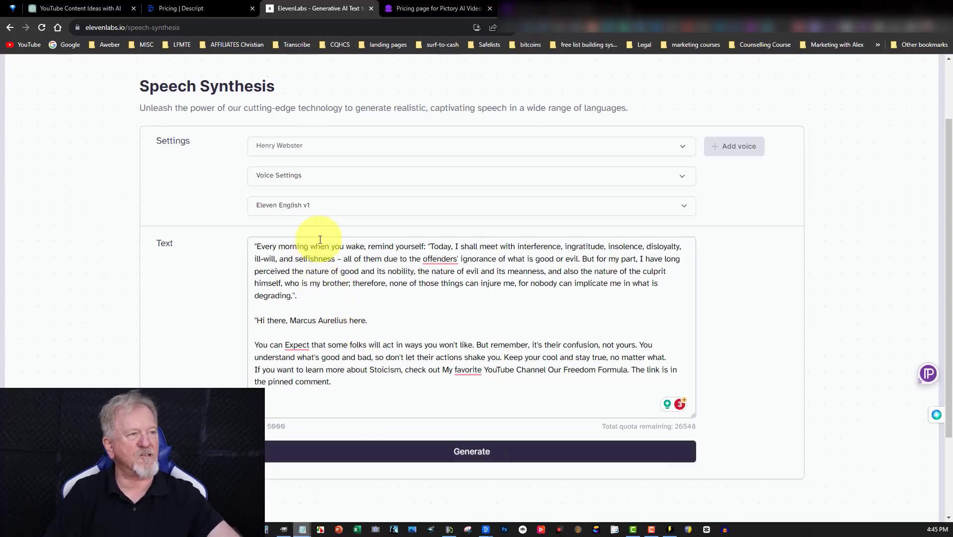
# Copy the entire Idea Ignition script from Notepad
pyautogui.hotkey('alt', 'Tab')
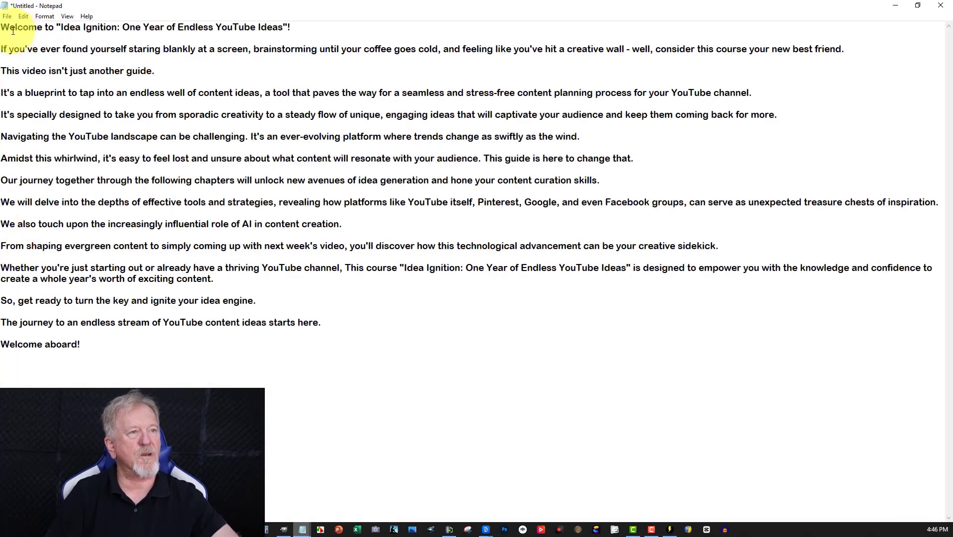
pyautogui.hotkey('ctrl', 'a')
pyautogui.rightClick(184, 137)
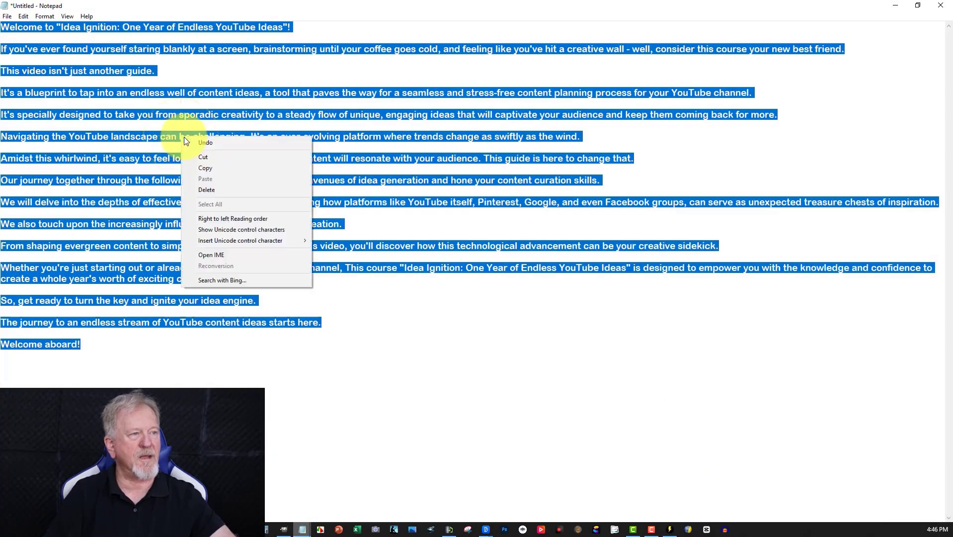
pyautogui.click(204, 167)
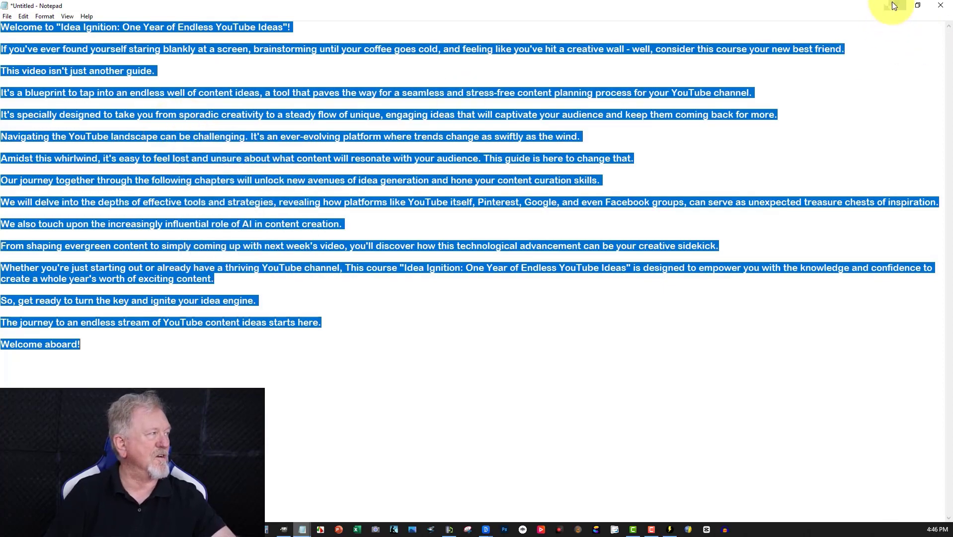
# Replace the ElevenLabs sample text with the copied Idea Ignition script
pyautogui.click(893, 7)
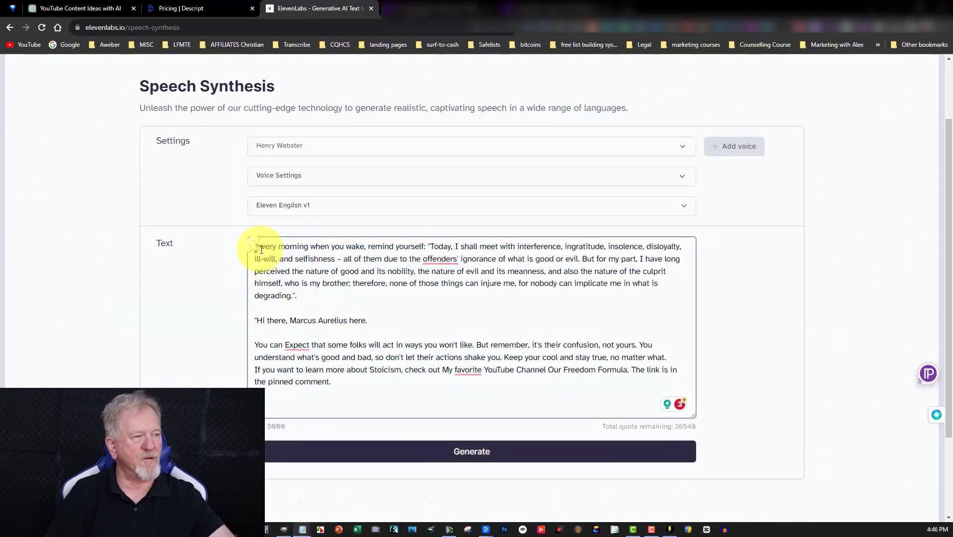
pyautogui.moveTo(254, 248); pyautogui.dragTo(518, 434)
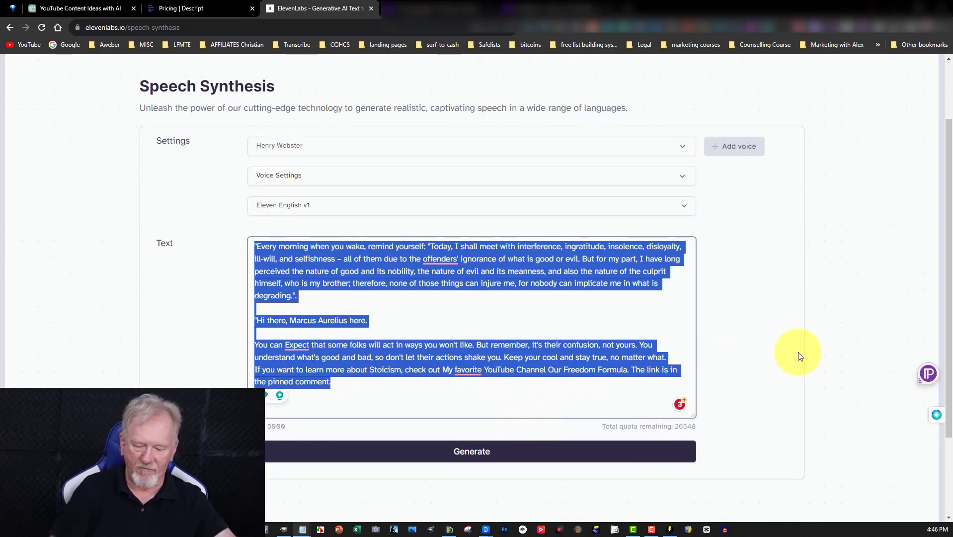
pyautogui.hotkey('ctrl', 'v')
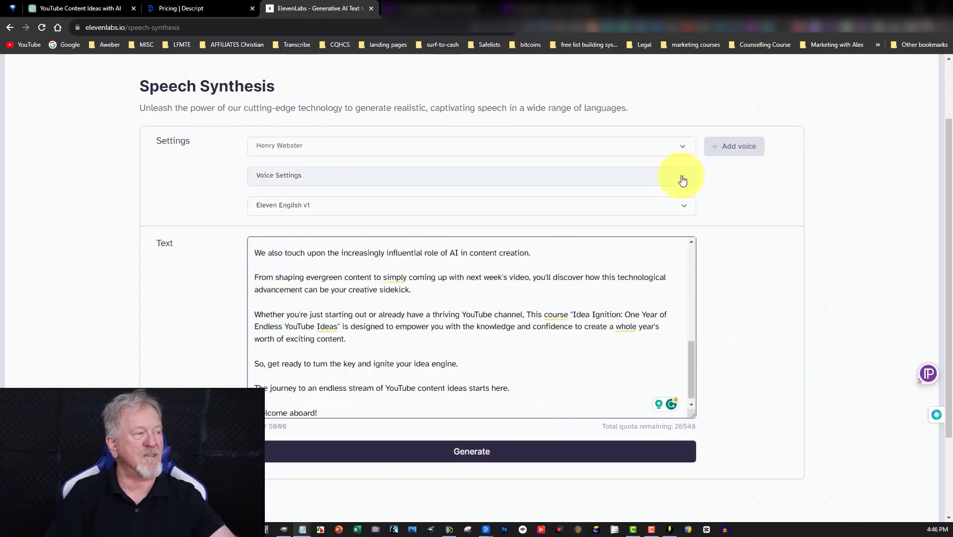
# Set Stability to about 37% and Clarity + Similarity Enhancement to 100%
pyautogui.click(682, 178)
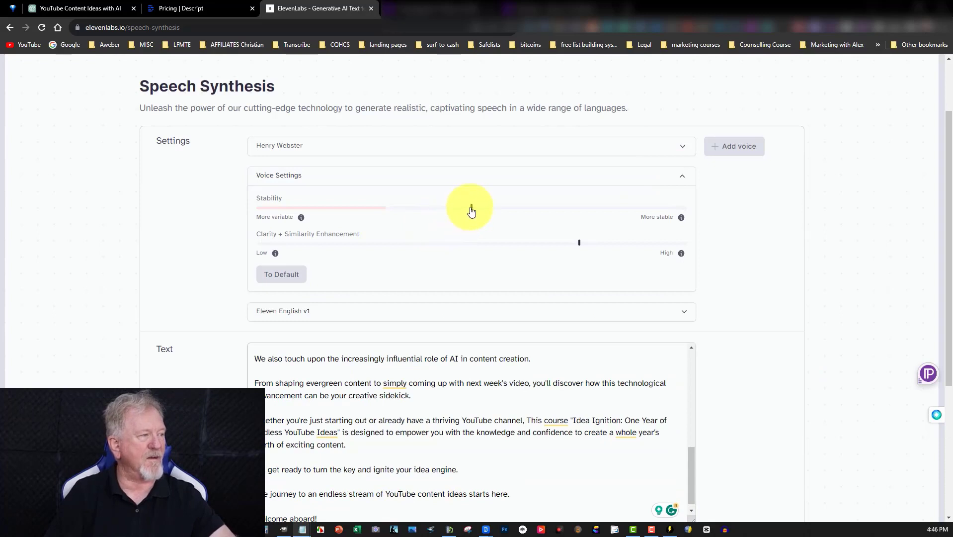
pyautogui.moveTo(472, 211); pyautogui.dragTo(430, 212)
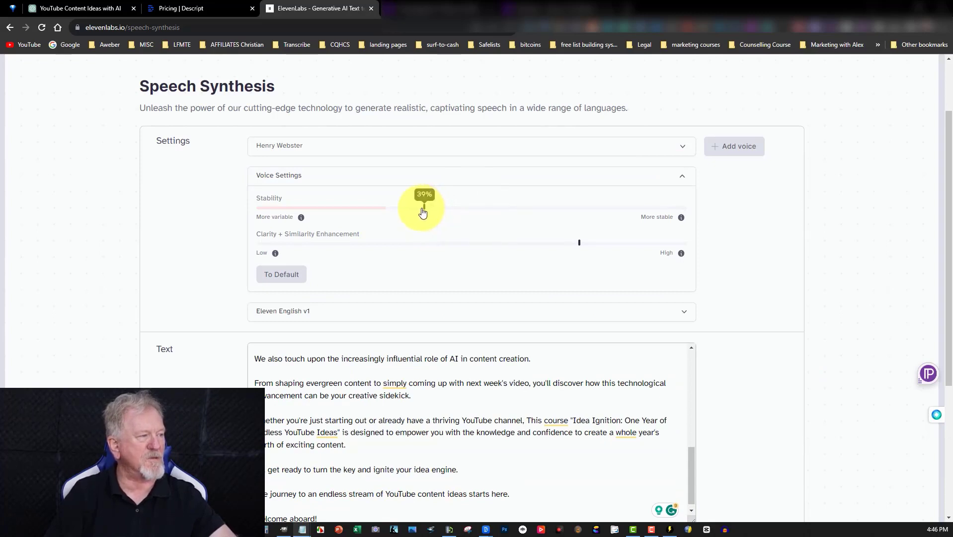
pyautogui.moveTo(420, 212); pyautogui.dragTo(426, 206)
pyautogui.moveTo(580, 245); pyautogui.dragTo(704, 249)
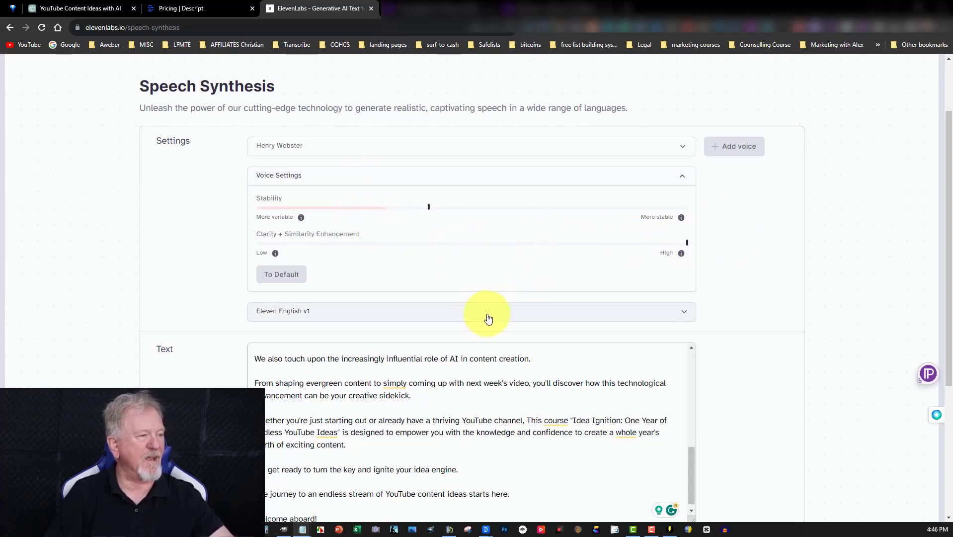
# Generate the 1:58 voice-over from the script and collapse the Voice Settings
pyautogui.scroll(-5, 755, 234)
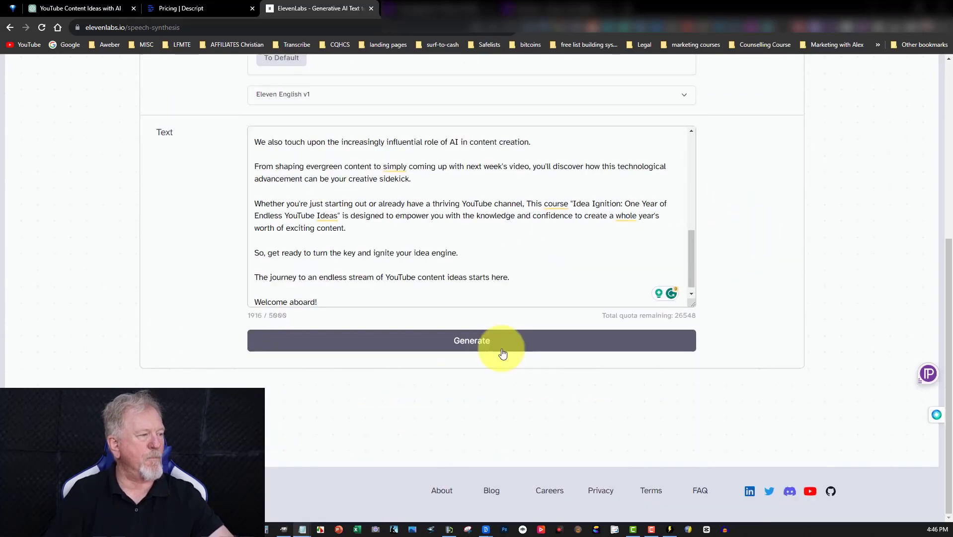
pyautogui.click(472, 344)
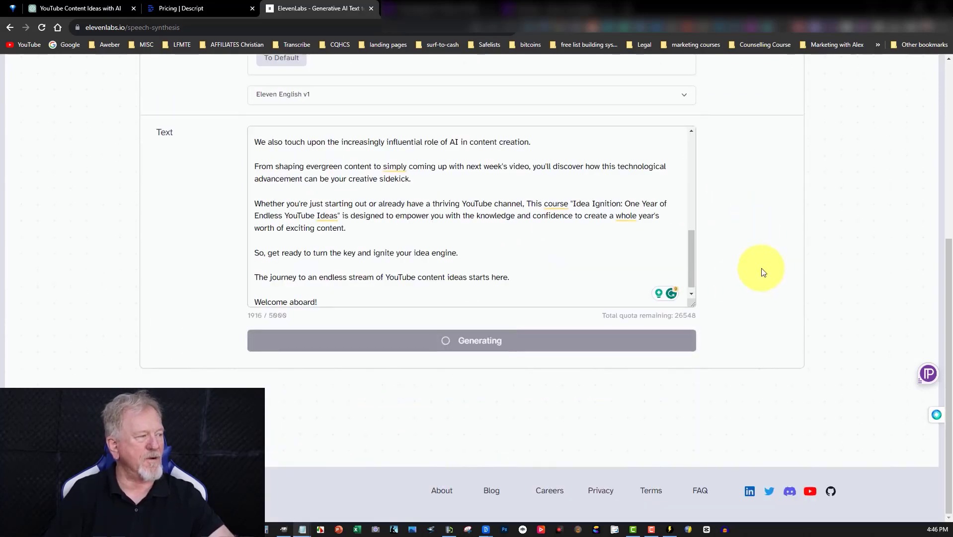
pyautogui.scroll(3, 755, 268)
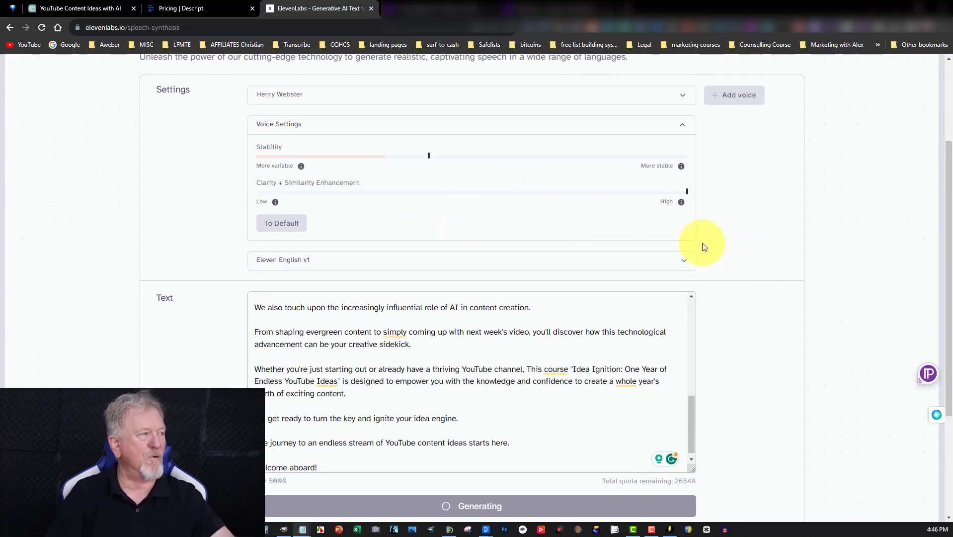
pyautogui.click(684, 128)
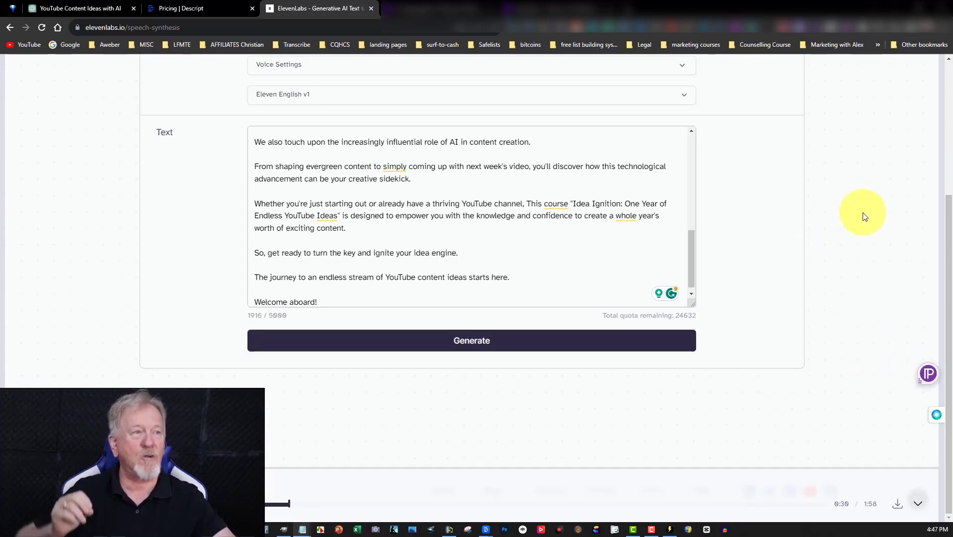
pyautogui.scroll(2, 853, 216)
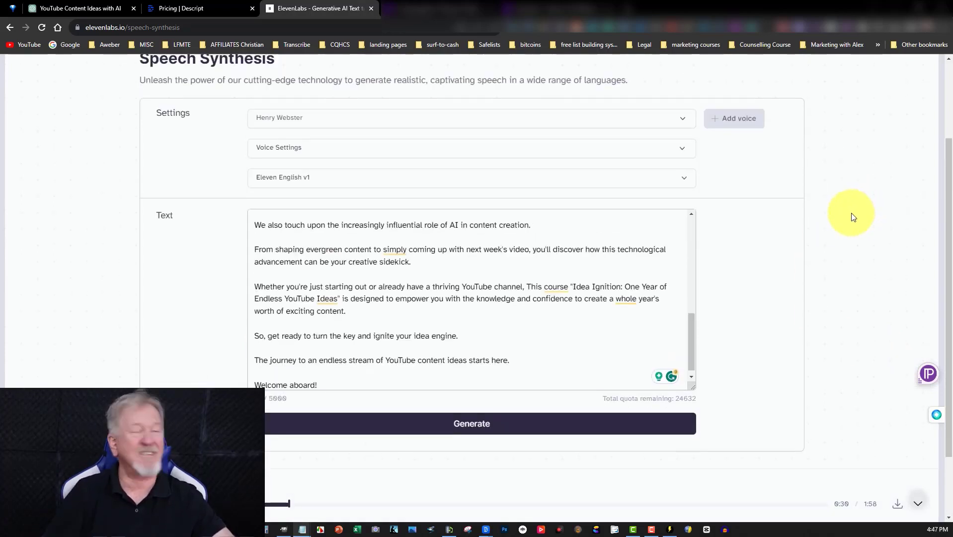
pyautogui.scroll(2, 850, 217)
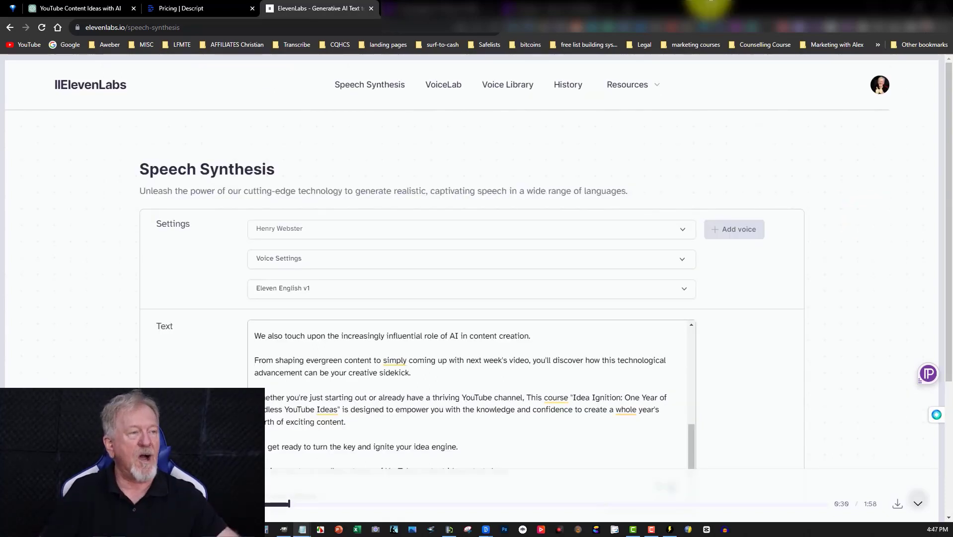
# Return to the ChatGPT YouTube Content Ideas chat showing the Chapter 1 introduction
pyautogui.click(97, 10)
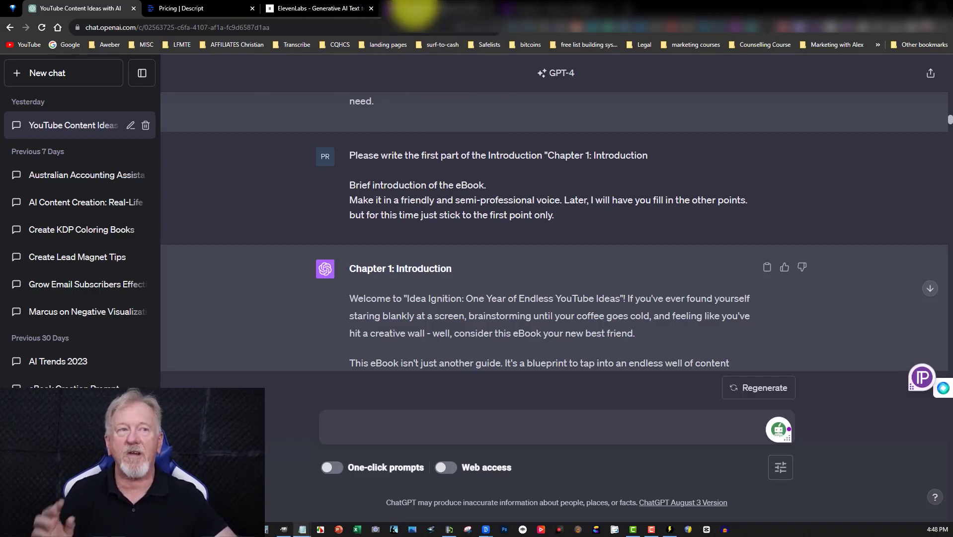
# Scroll through the Standard, Premium and Teams plans on the Pictory pricing page
pyautogui.click(412, 9)
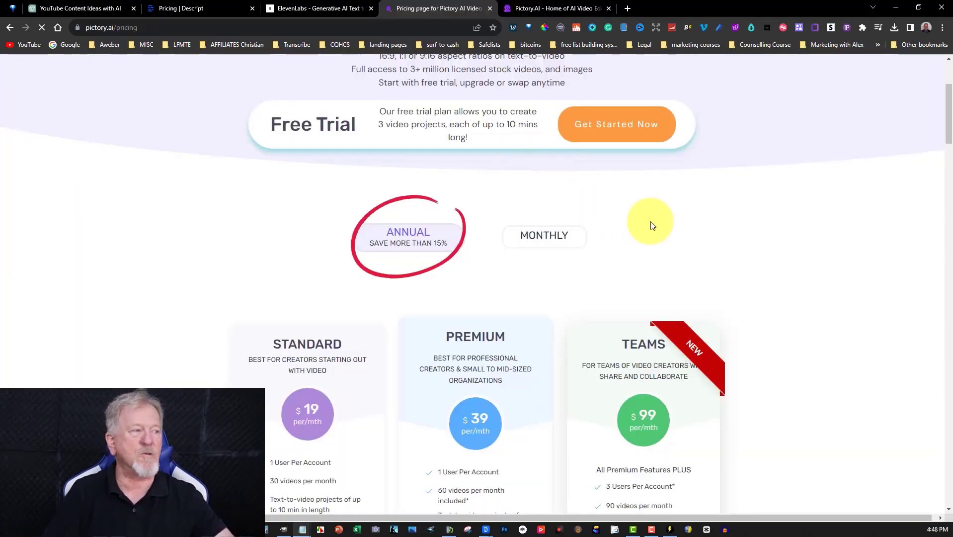
pyautogui.scroll(-2, 800, 218)
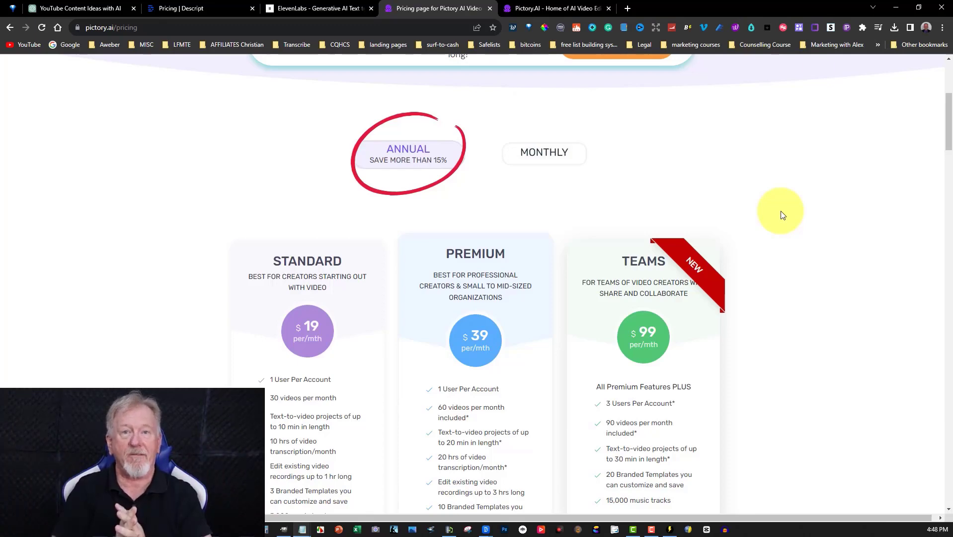
pyautogui.scroll(-1, 782, 215)
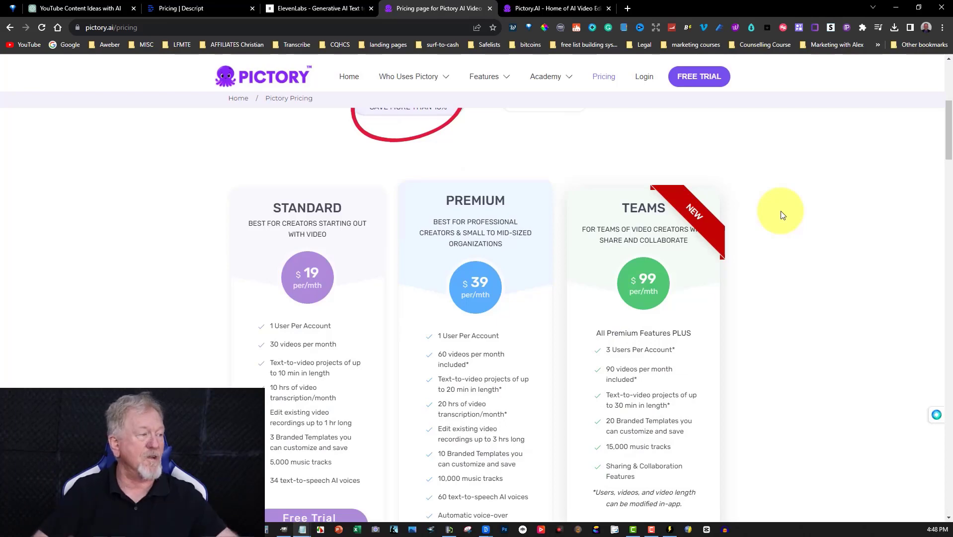
pyautogui.scroll(-2, 760, 206)
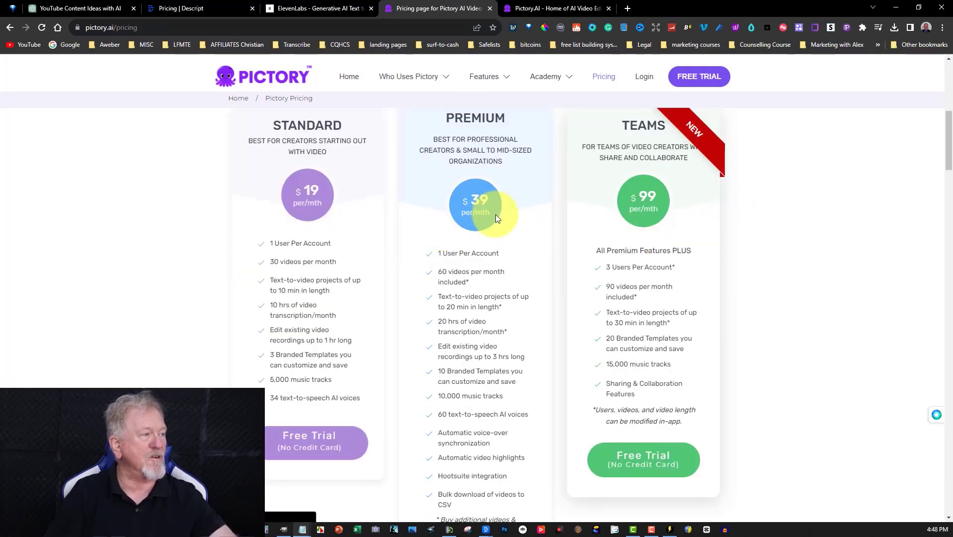
pyautogui.scroll(6, 496, 214)
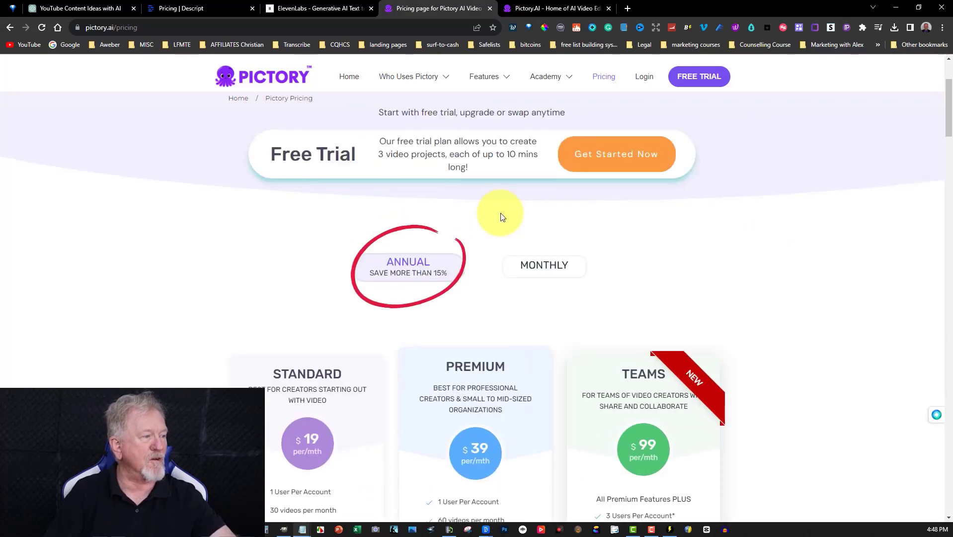
pyautogui.scroll(-3, 498, 216)
pyautogui.scroll(-2, 502, 217)
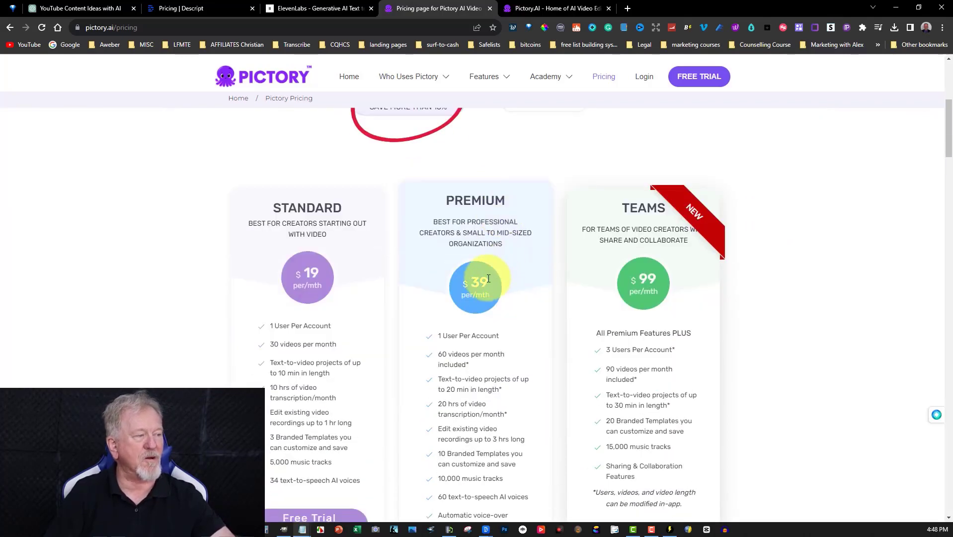
pyautogui.scroll(-2, 489, 278)
pyautogui.scroll(2, 467, 273)
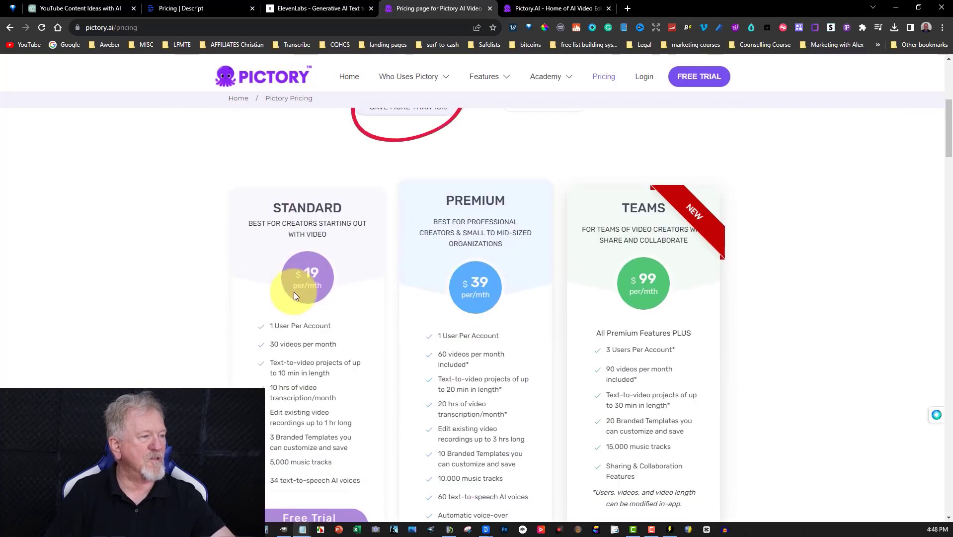
pyautogui.scroll(-4, 297, 293)
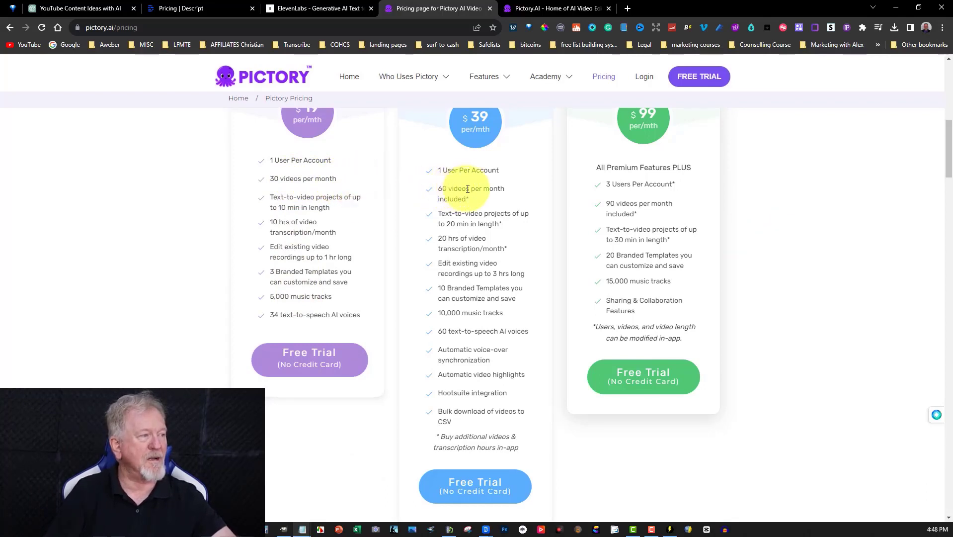
pyautogui.scroll(2, 490, 190)
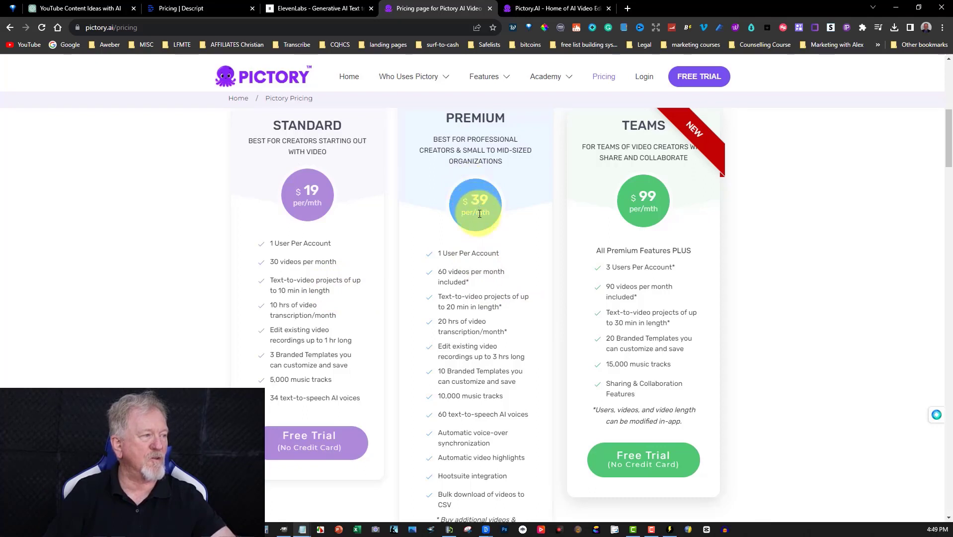
pyautogui.scroll(-2, 480, 214)
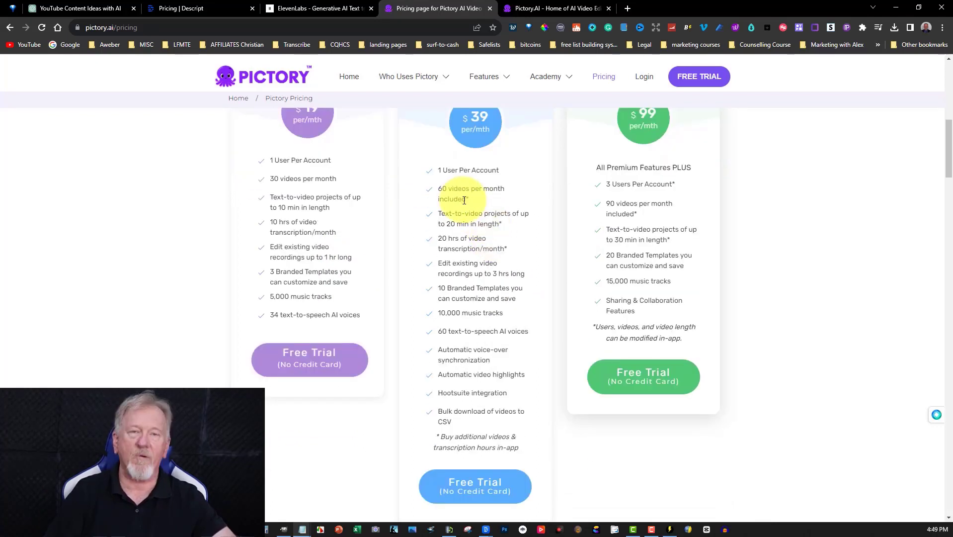
# Highlight the Premium plan's 20-minute video length line, then clear the selection
pyautogui.click(494, 224)
pyautogui.moveTo(495, 224); pyautogui.dragTo(437, 223)
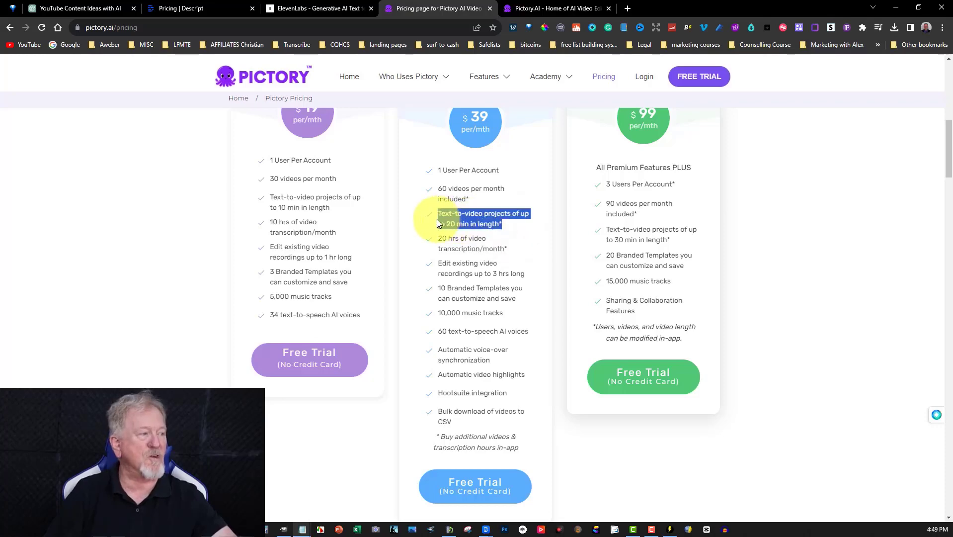
pyautogui.click(801, 202)
pyautogui.scroll(-2, 800, 204)
pyautogui.scroll(2, 800, 203)
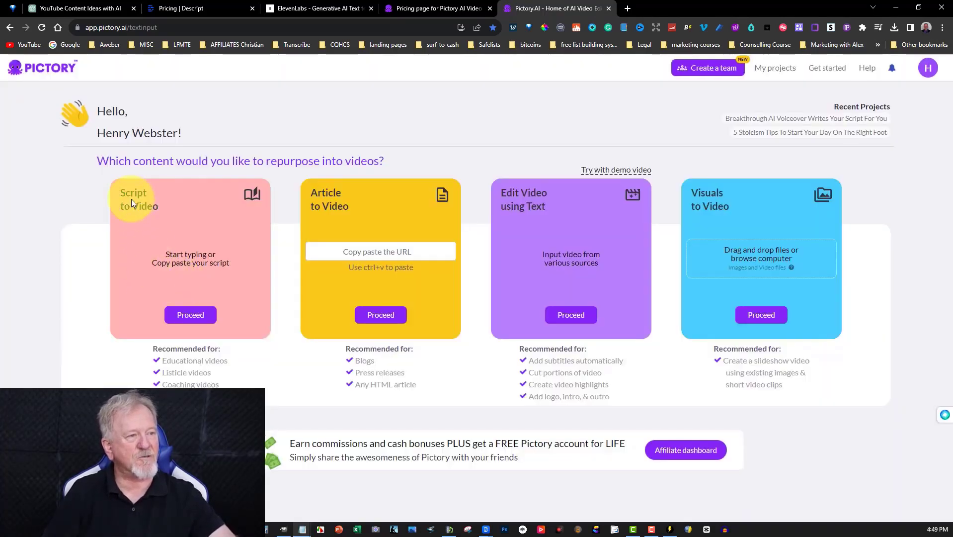
# Start a Script to Video project, paste the ebook intro script and name it Intro
pyautogui.click(188, 316)
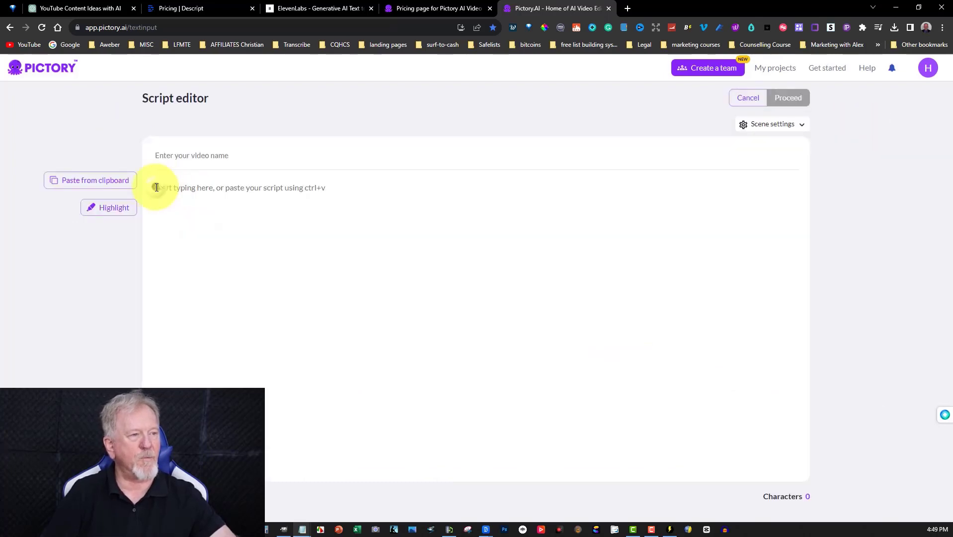
pyautogui.click(157, 187)
pyautogui.hotkey('ctrl', 'v')
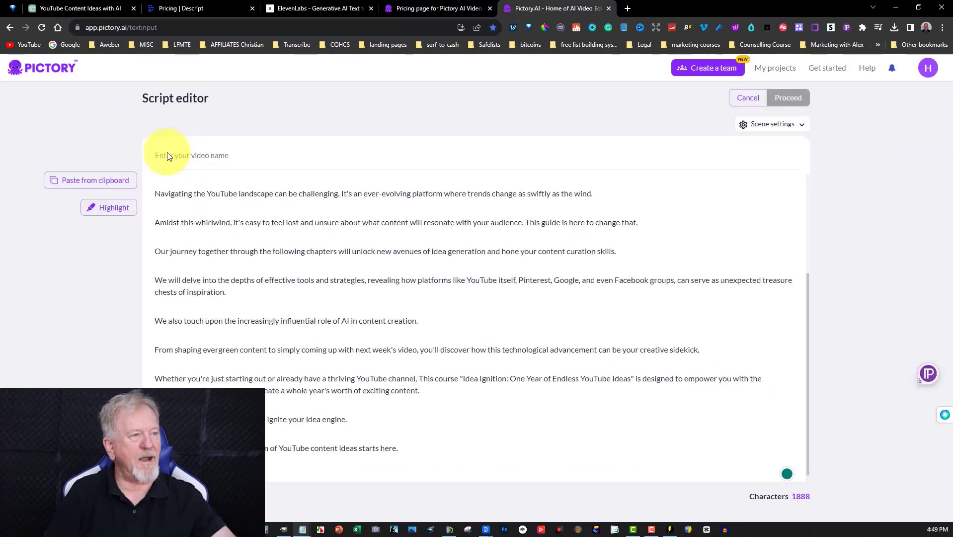
pyautogui.click(167, 155)
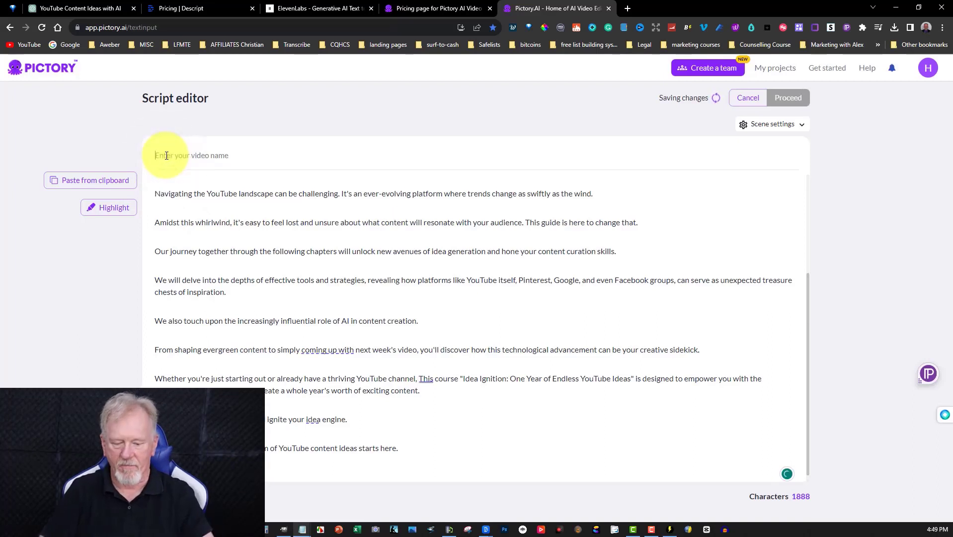
pyautogui.write('Intro')
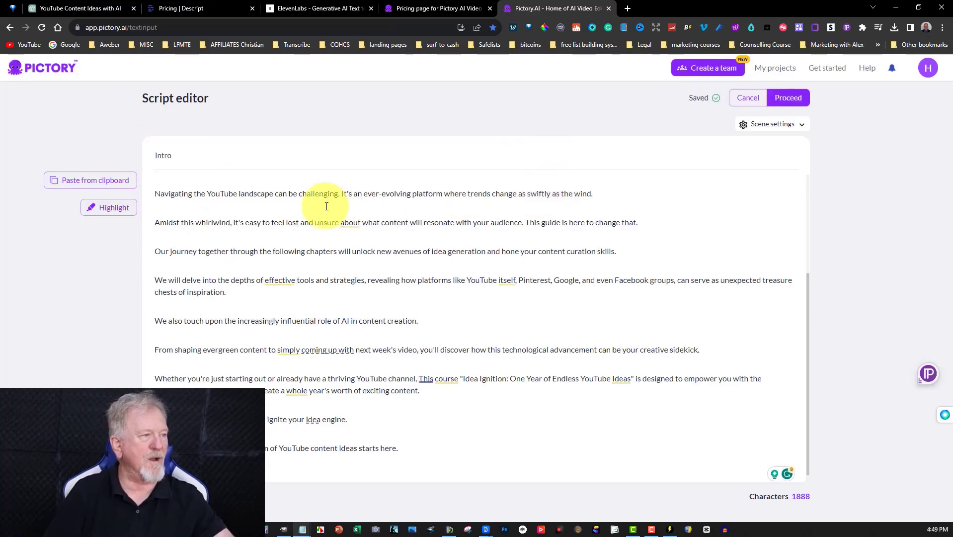
pyautogui.click(743, 123)
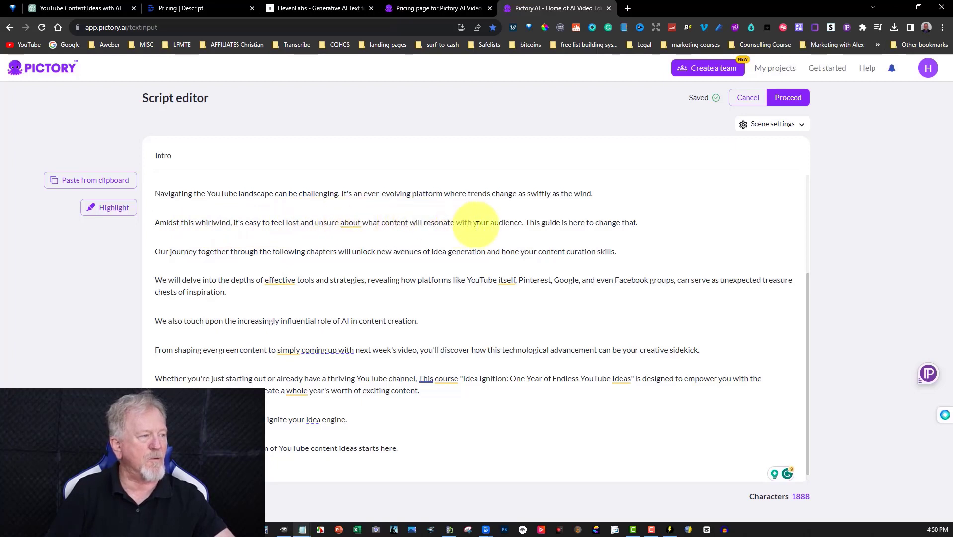
# Split 'This guide' and 'This course' into their own paragraphs, replacing the comma after channel with a period
pyautogui.click(525, 223)
pyautogui.press('Return')
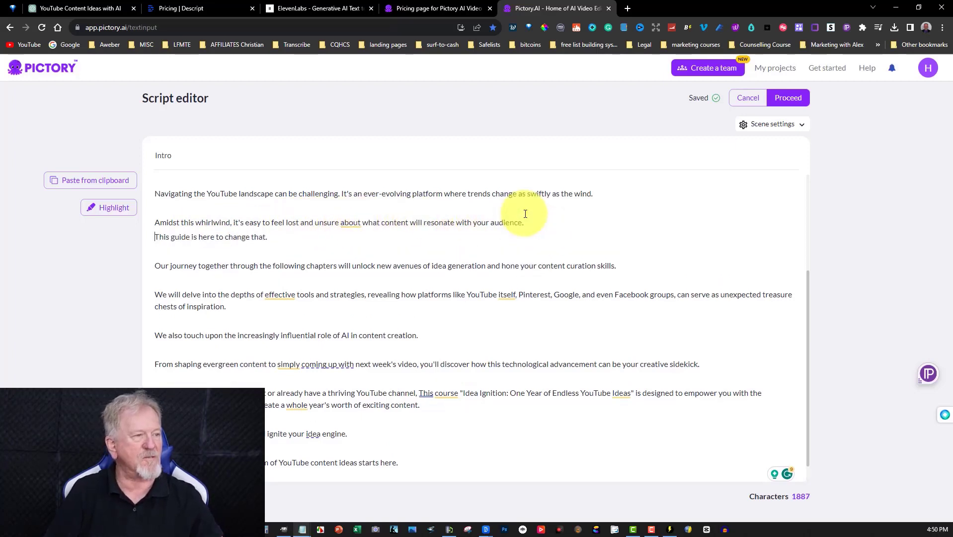
pyautogui.press('Return')
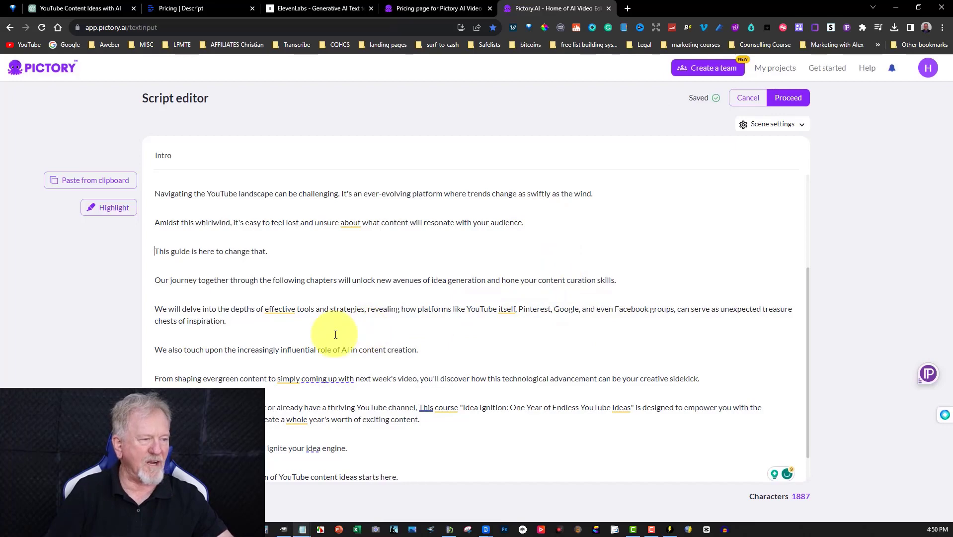
pyautogui.scroll(-1, 462, 309)
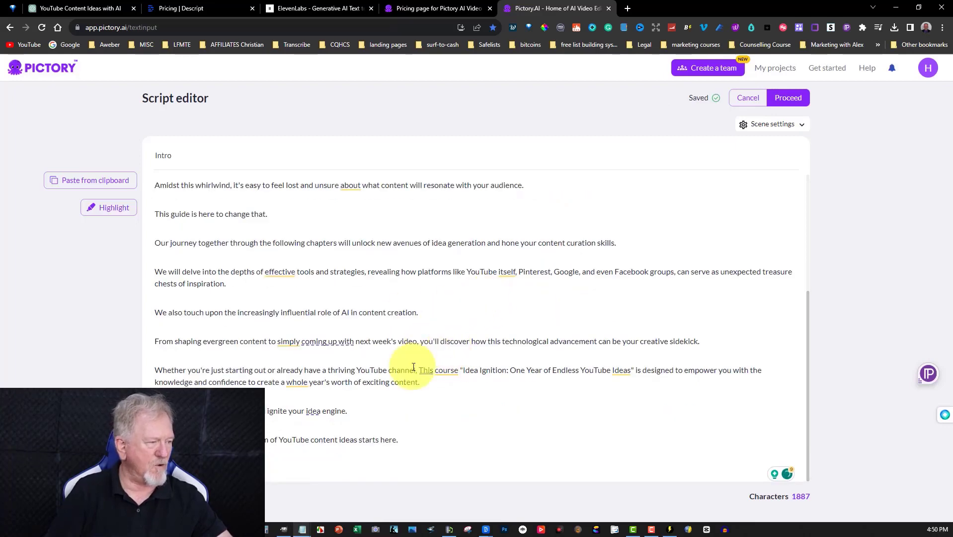
pyautogui.click(421, 371)
pyautogui.press('Return')
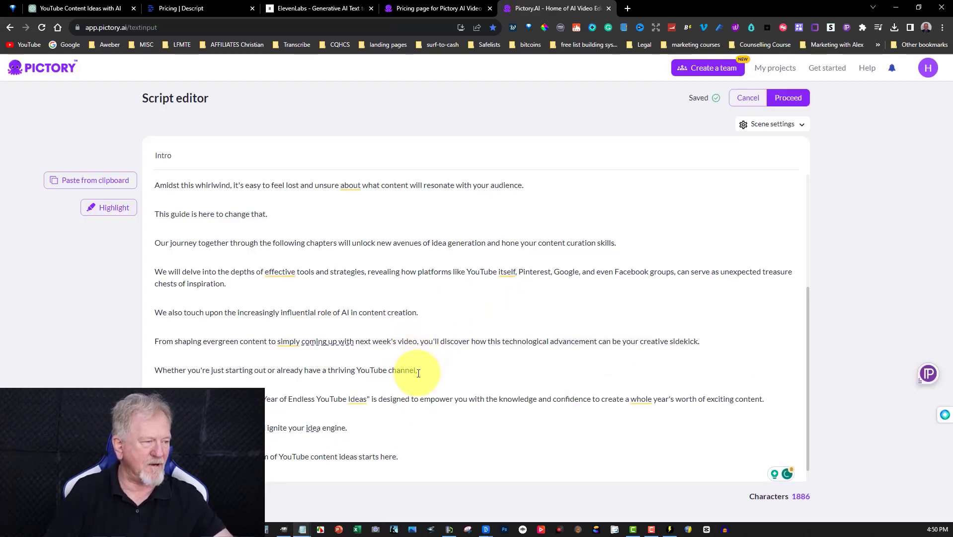
pyautogui.click(417, 371)
pyautogui.press('BackSpace')
pyautogui.write('.')
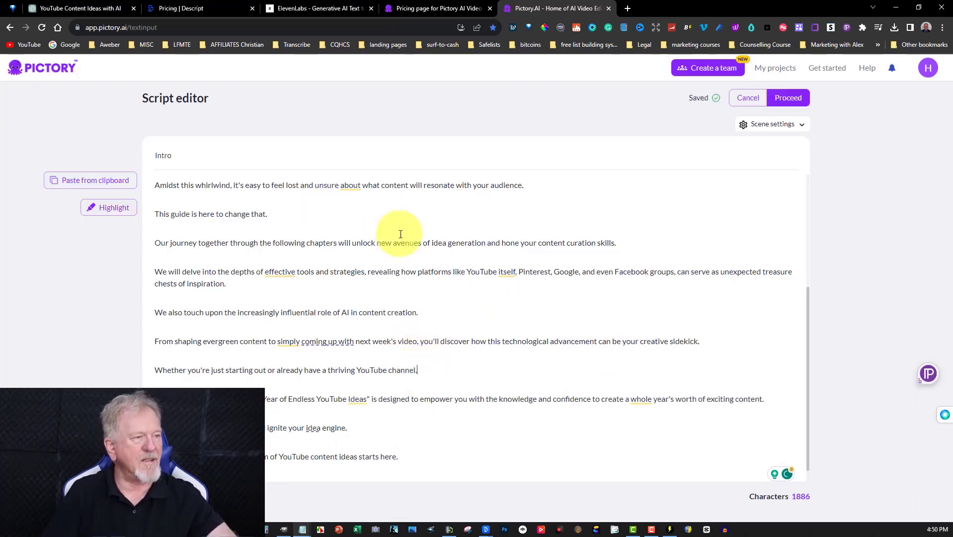
pyautogui.scroll(-1, 422, 249)
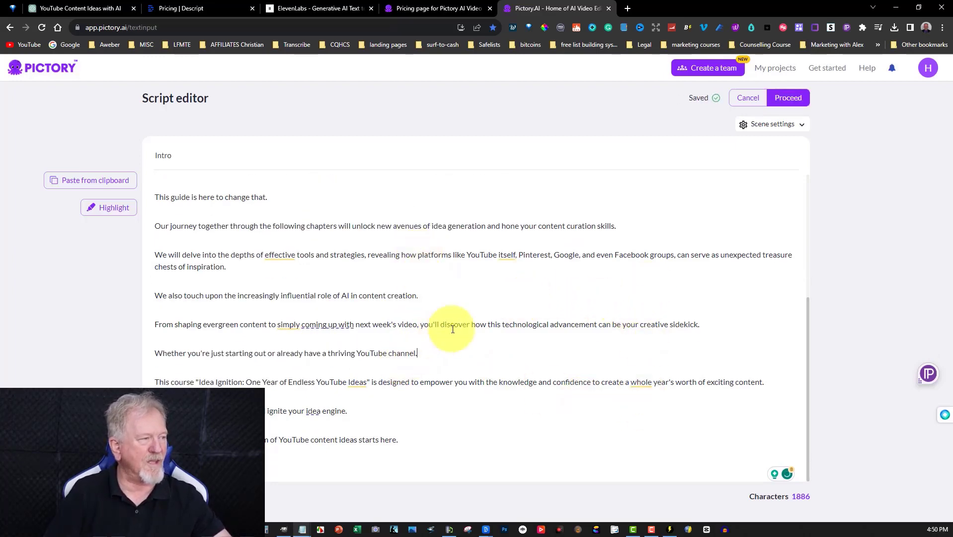
pyautogui.scroll(5, 496, 298)
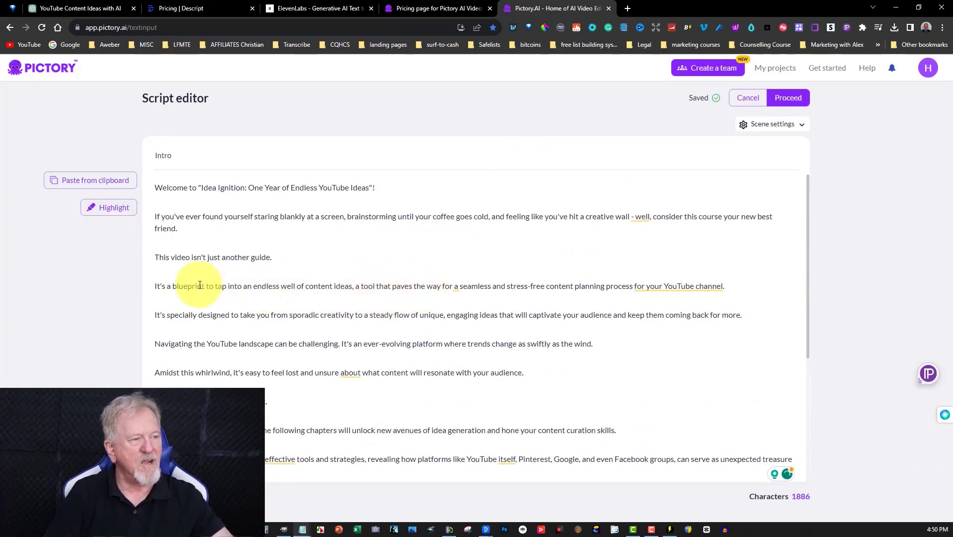
# Highlight blueprint, engaging ideas and YouTube as keywords, then submit the script
pyautogui.moveTo(174, 287); pyautogui.dragTo(204, 287)
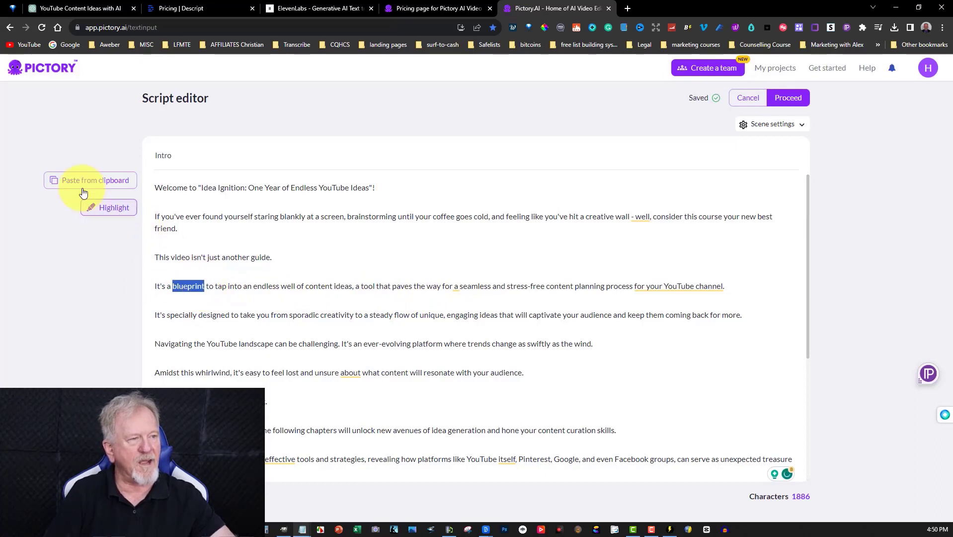
pyautogui.click(105, 207)
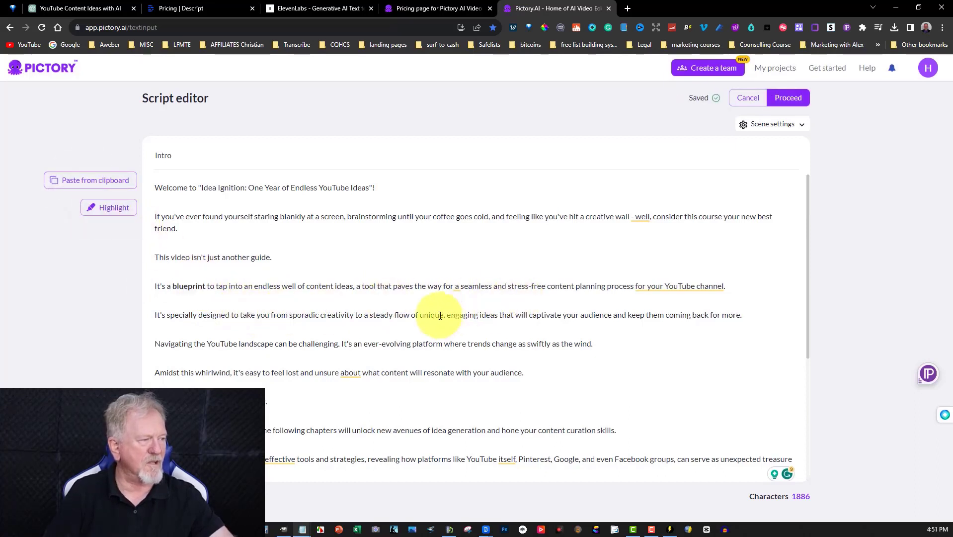
pyautogui.moveTo(447, 316); pyautogui.dragTo(501, 316)
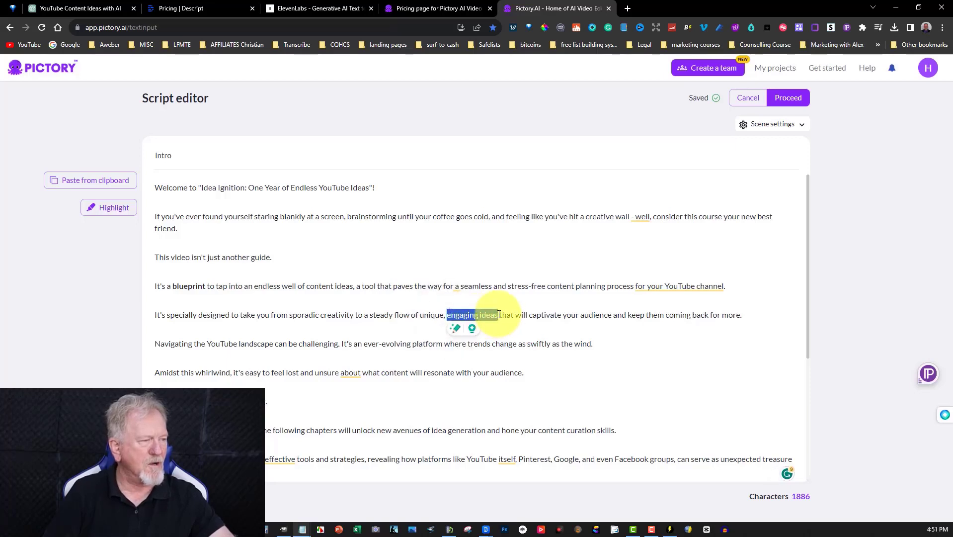
pyautogui.click(108, 209)
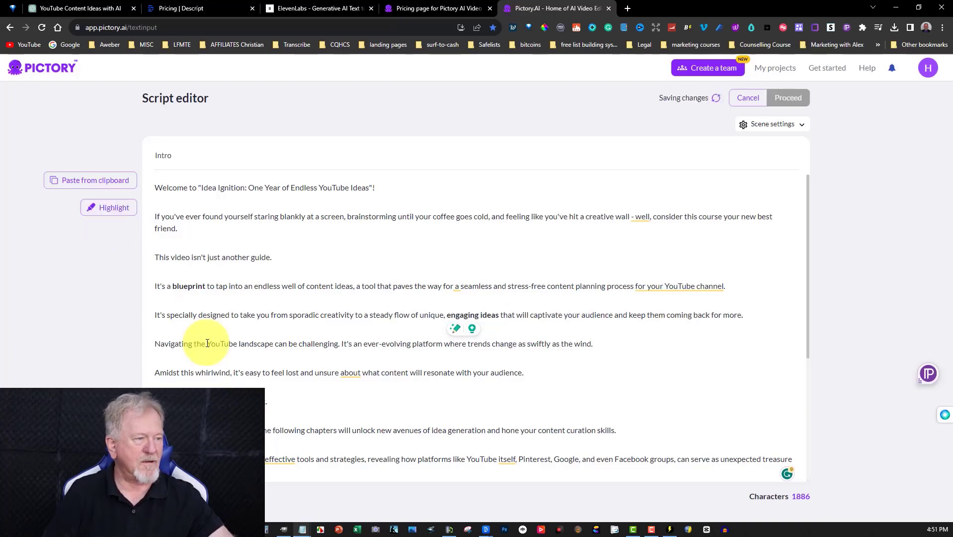
pyautogui.moveTo(207, 344); pyautogui.dragTo(237, 343)
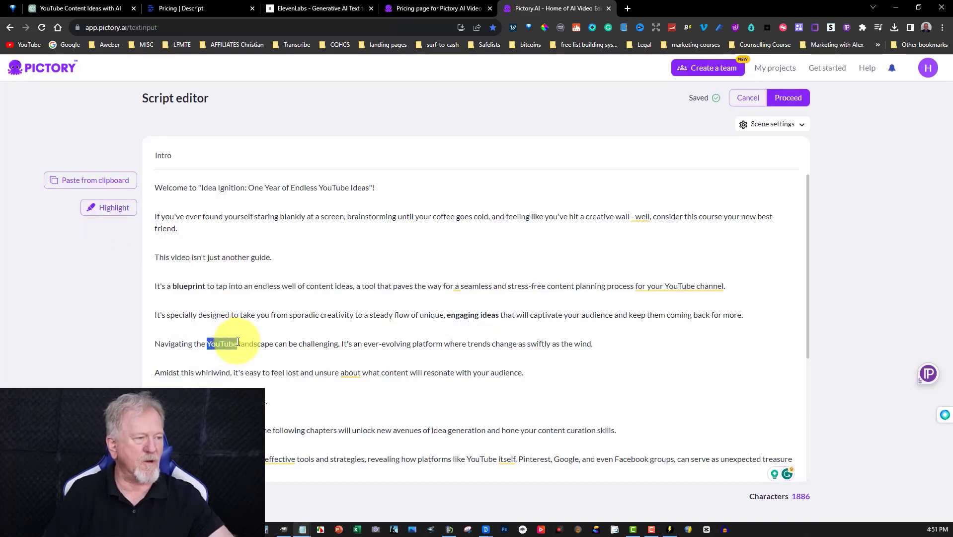
pyautogui.click(124, 213)
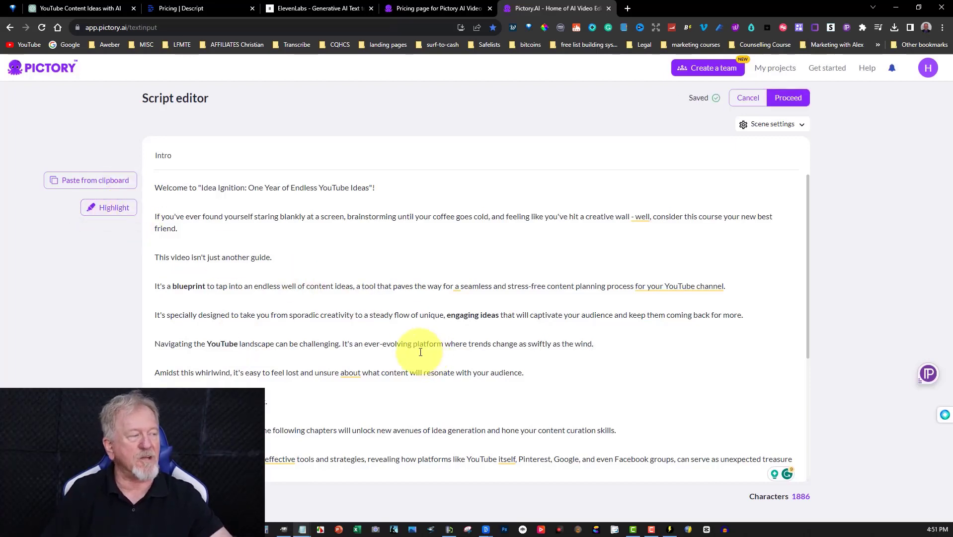
pyautogui.click(790, 101)
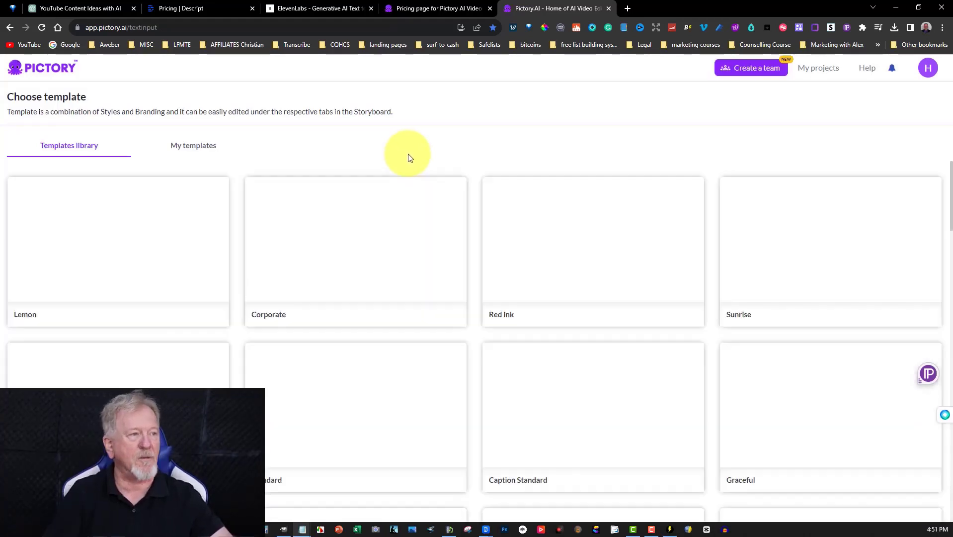
# Pick the Notice template from the library in 16:9 landscape format
pyautogui.scroll(-7, 480, 247)
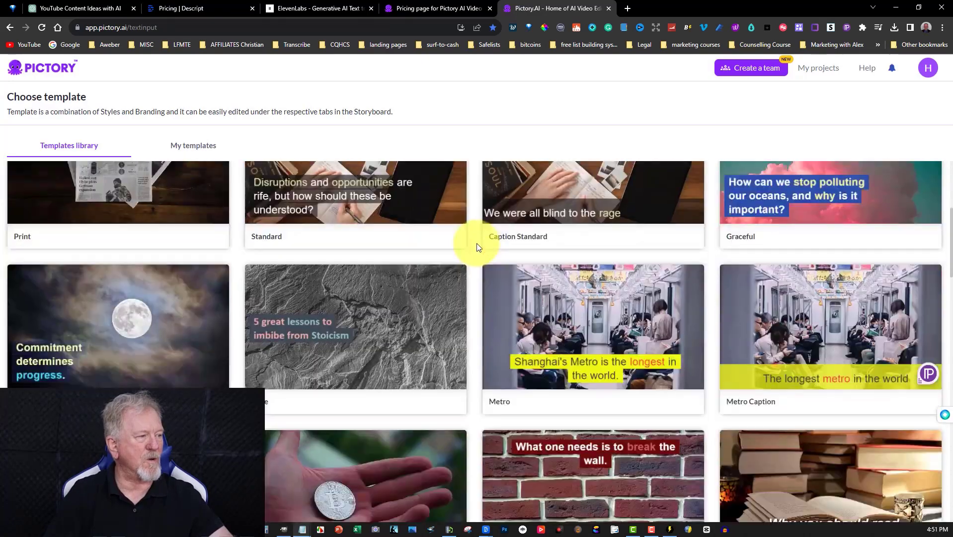
pyautogui.scroll(-5, 478, 247)
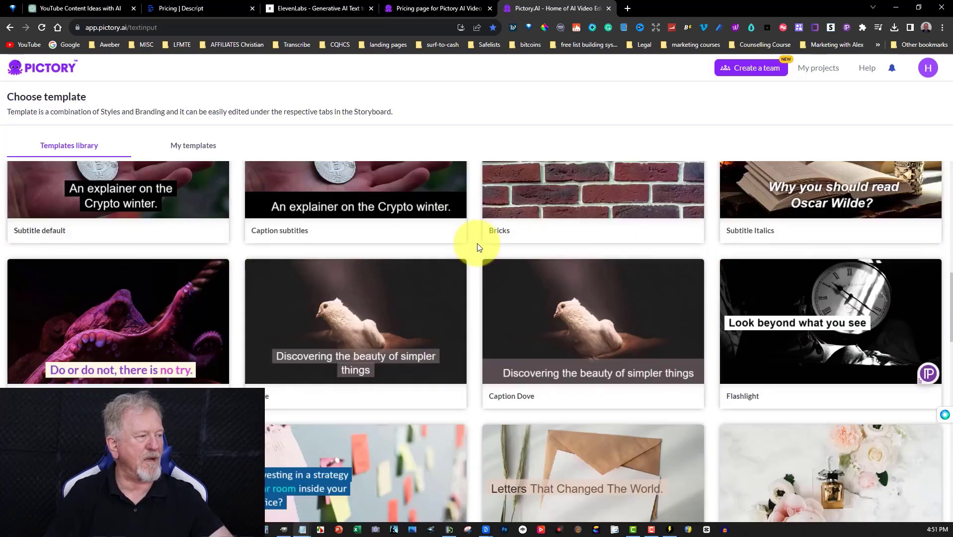
pyautogui.scroll(-5, 344, 250)
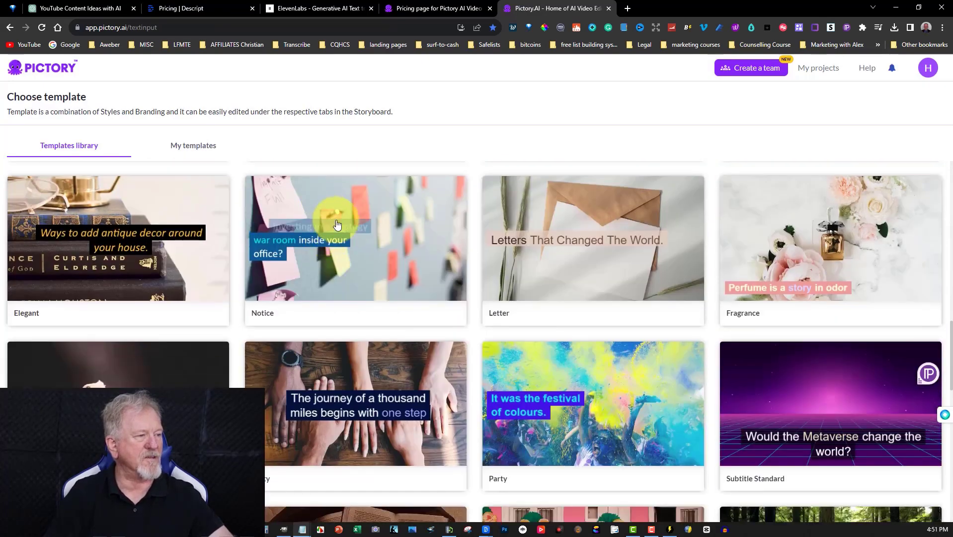
pyautogui.click(338, 222)
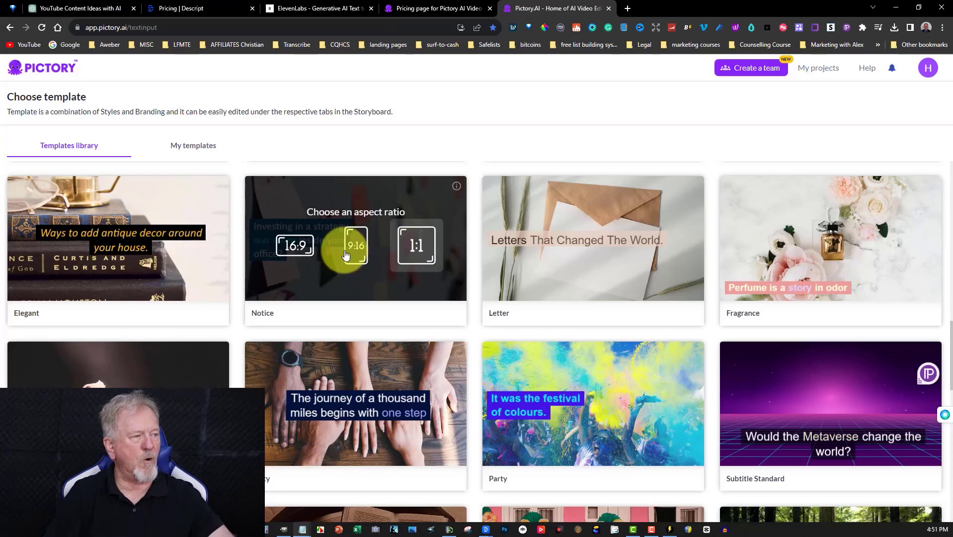
pyautogui.click(292, 248)
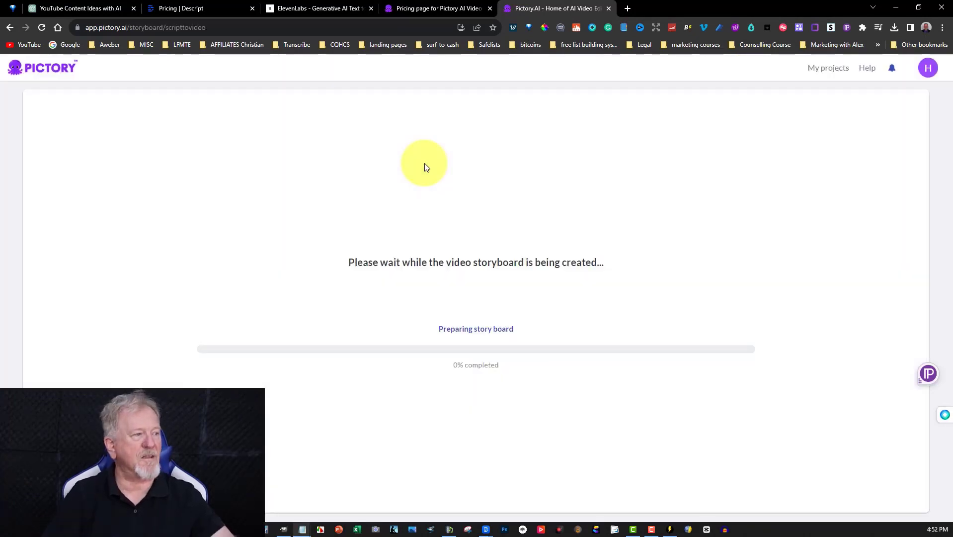
# Check the ElevenLabs speech synthesis page, then return to Pictory's storyboard progress
pyautogui.click(314, 9)
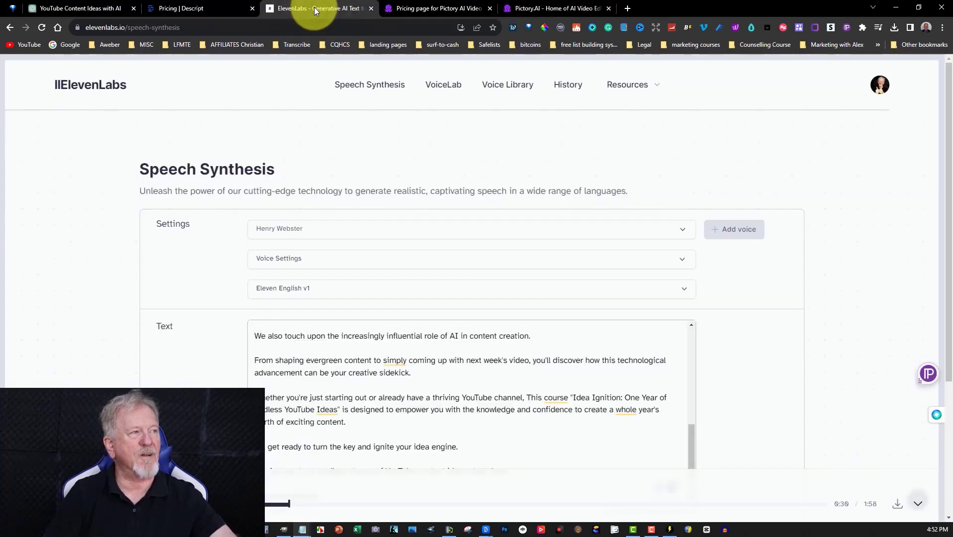
pyautogui.scroll(-4, 856, 251)
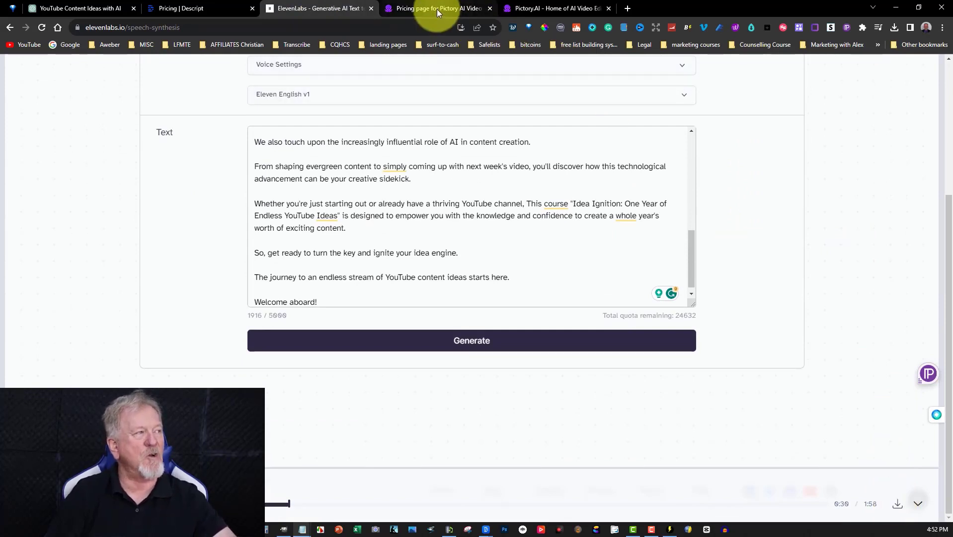
pyautogui.click(546, 9)
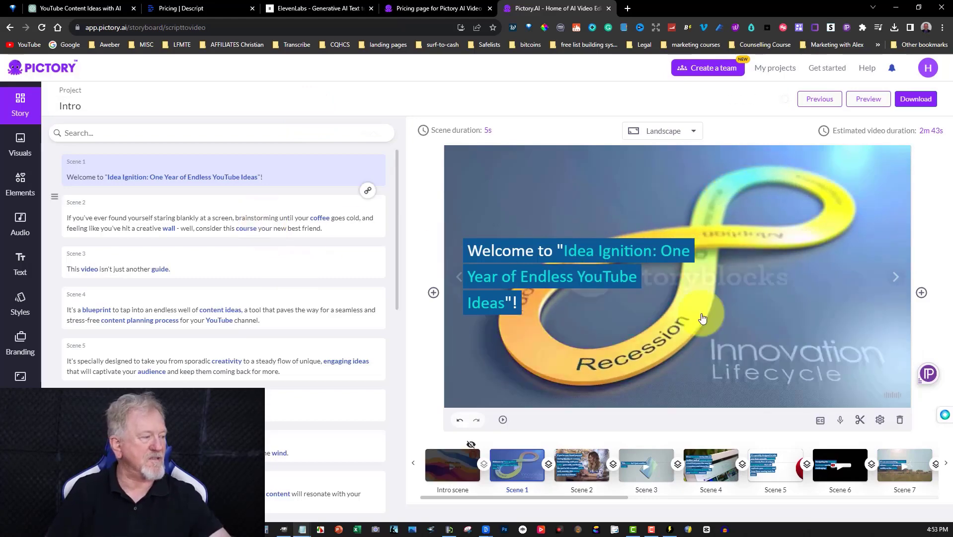
# Open Audio's Voice-over tab to list English (US) AI voices like Aiden, Ava and Tom
pyautogui.click(841, 419)
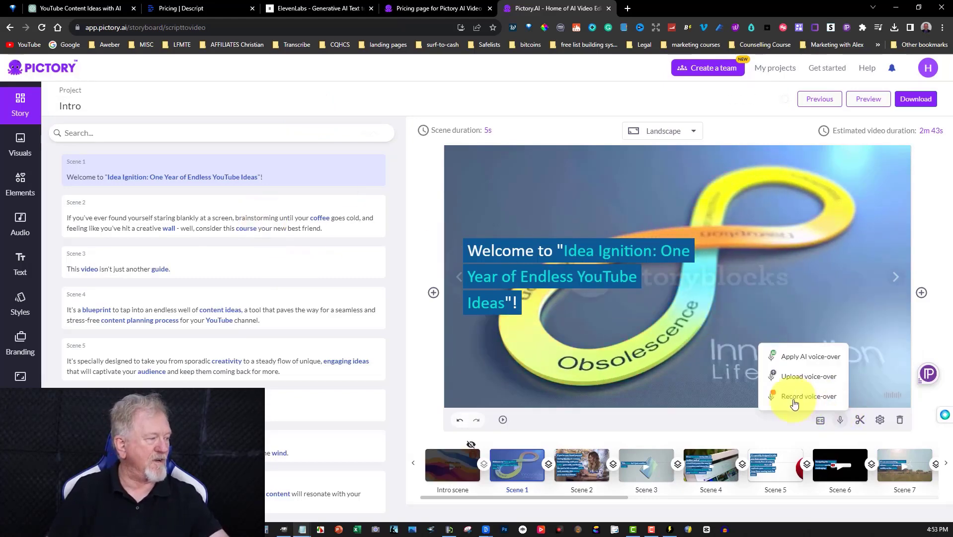
pyautogui.click(719, 411)
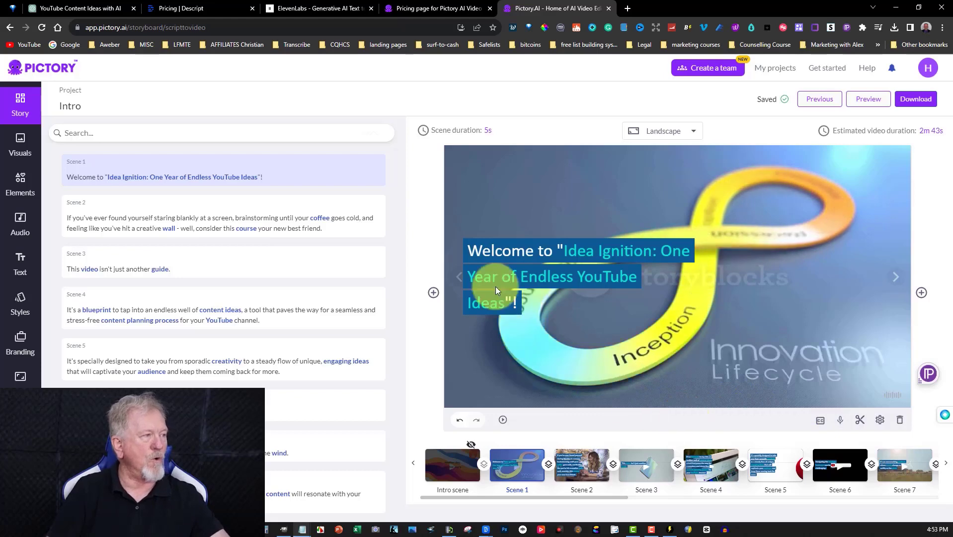
pyautogui.click(22, 219)
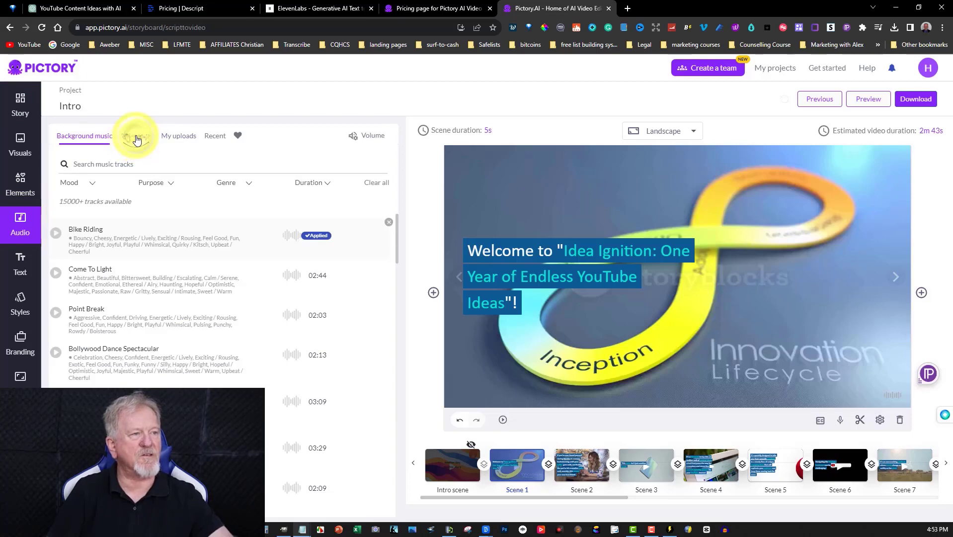
pyautogui.click(137, 140)
pyautogui.click(837, 420)
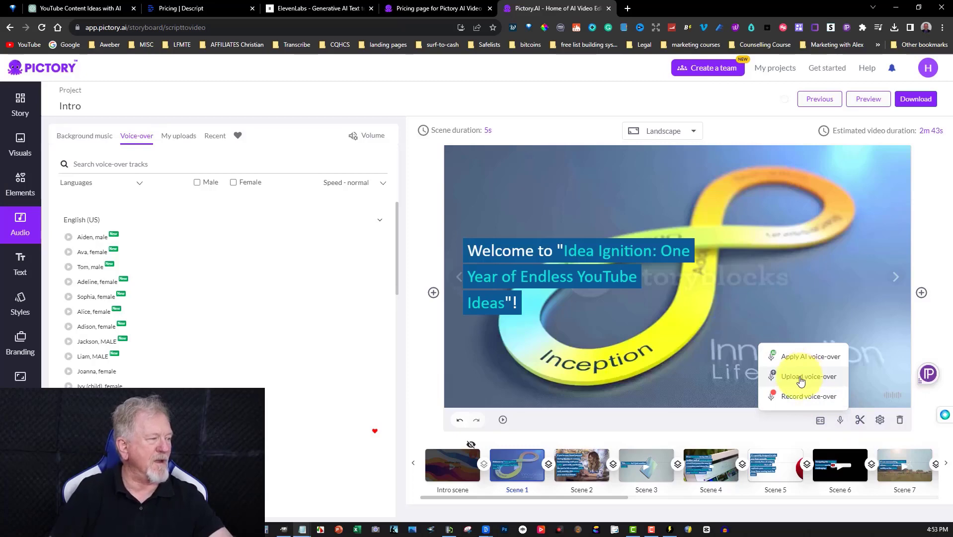
pyautogui.click(840, 422)
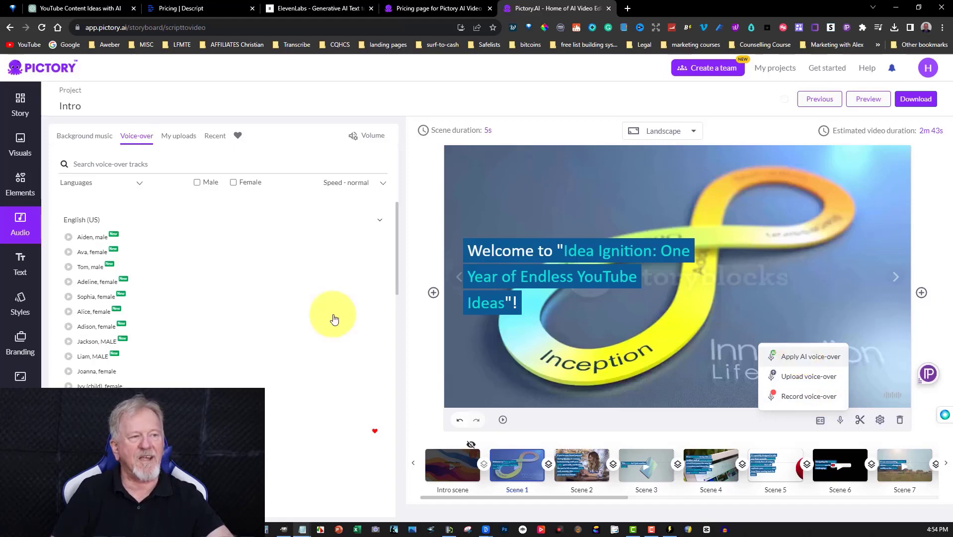
# Filter the voice list to Male only, preview Jackson, and browse the remaining voices
pyautogui.click(197, 182)
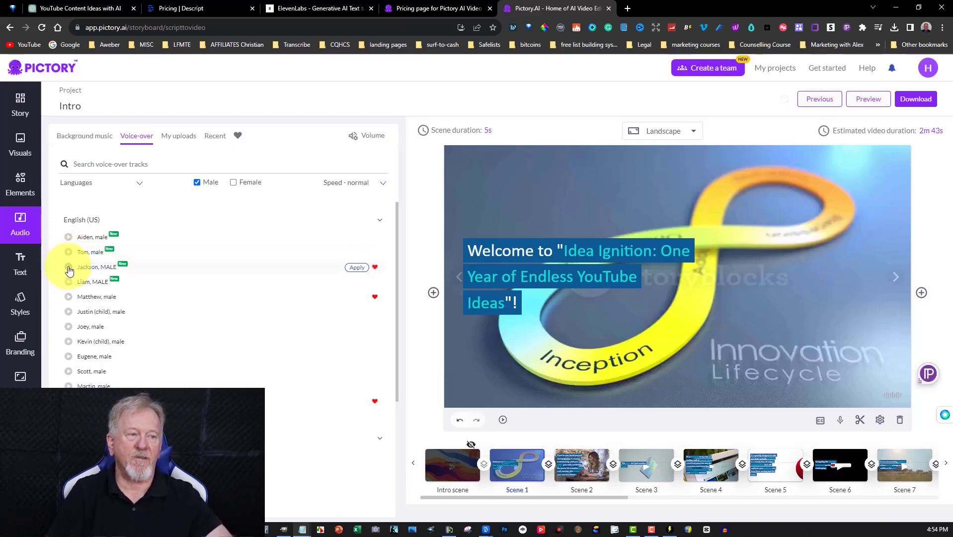
pyautogui.click(69, 268)
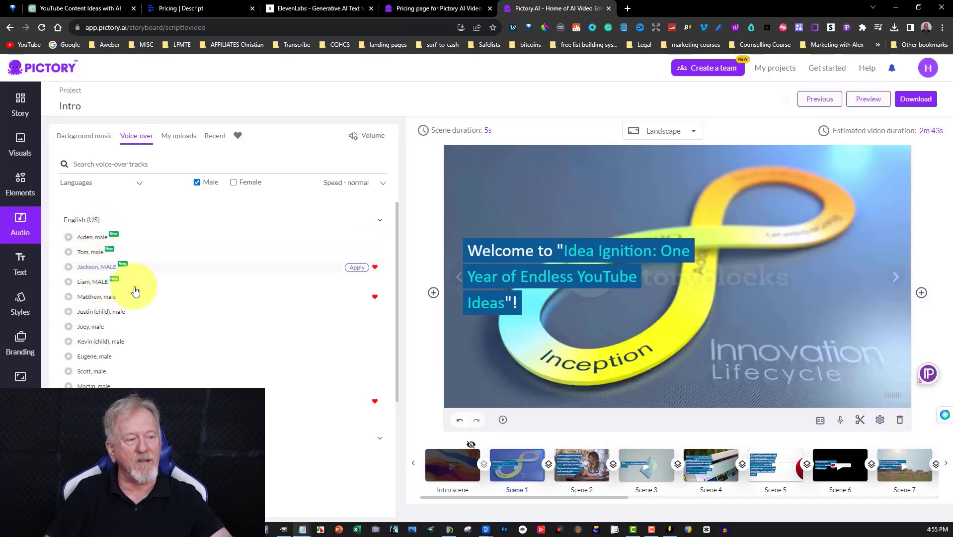
pyautogui.scroll(-4, 163, 289)
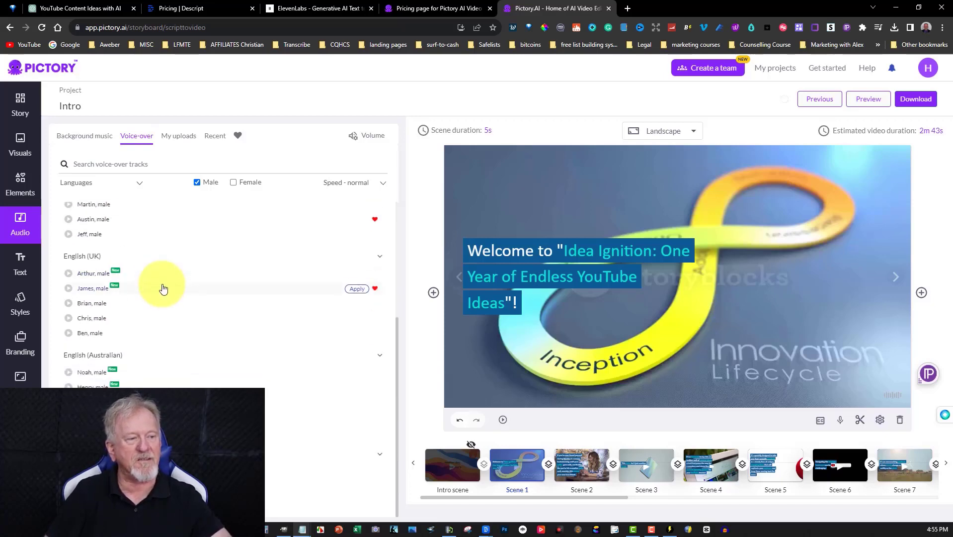
pyautogui.scroll(5, 159, 285)
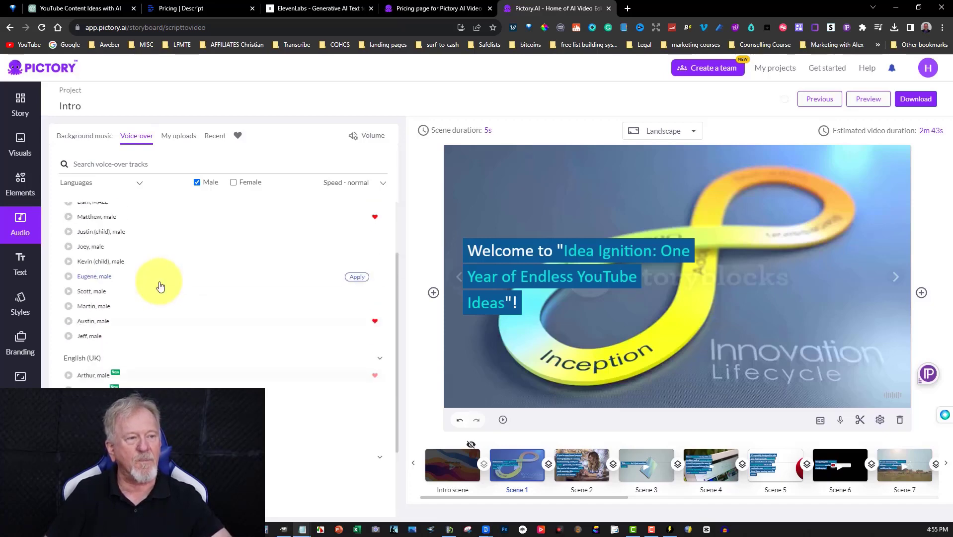
# Filter the voice list to Female only, preview Adison twice, and reopen the voice-over menu
pyautogui.click(234, 182)
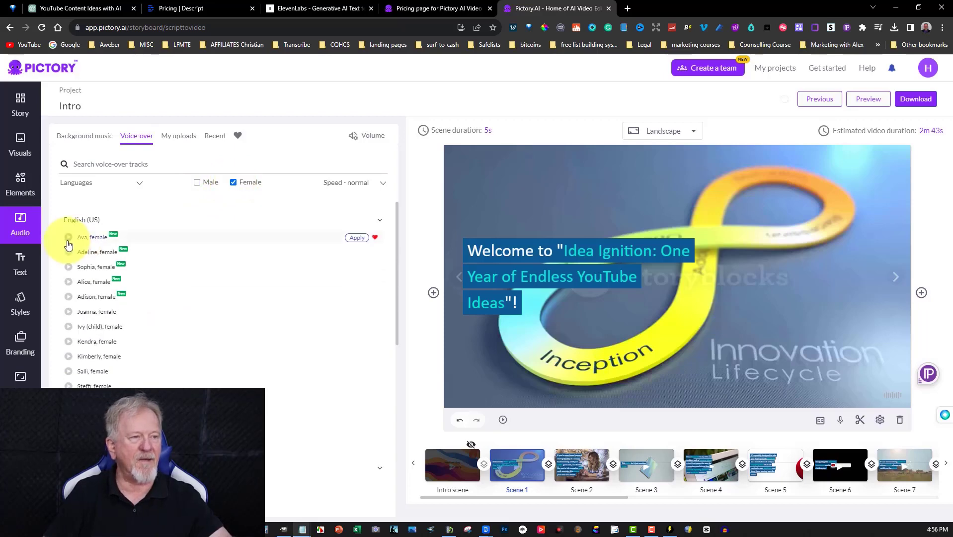
pyautogui.click(69, 297)
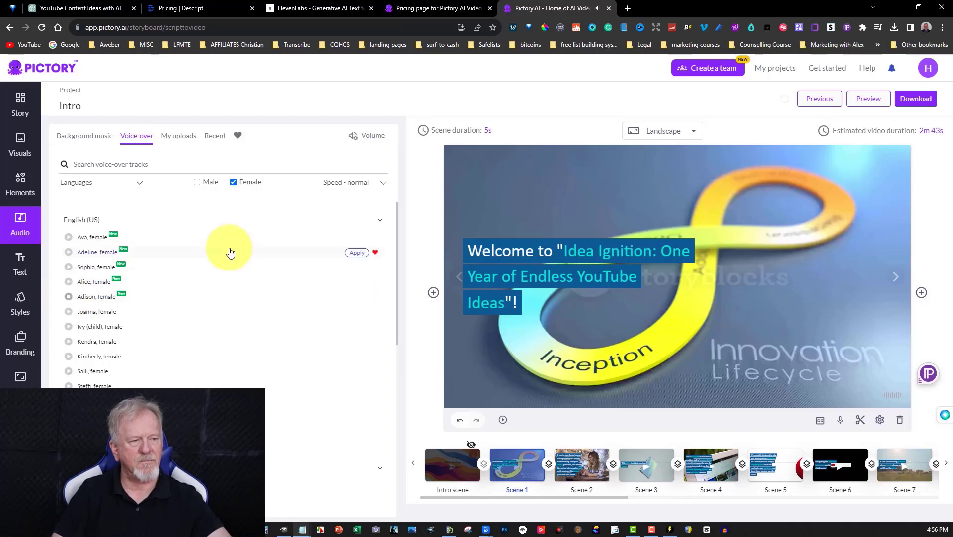
pyautogui.click(69, 298)
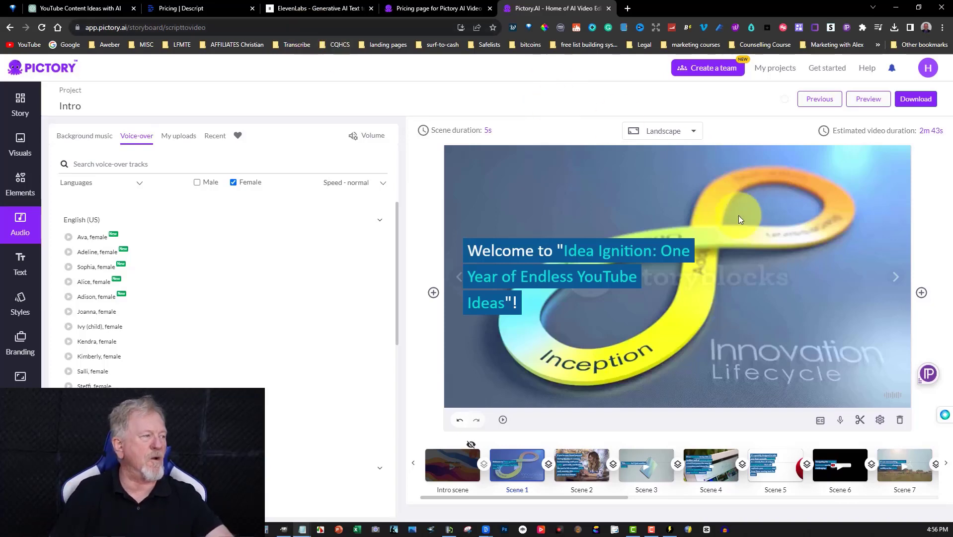
pyautogui.click(840, 419)
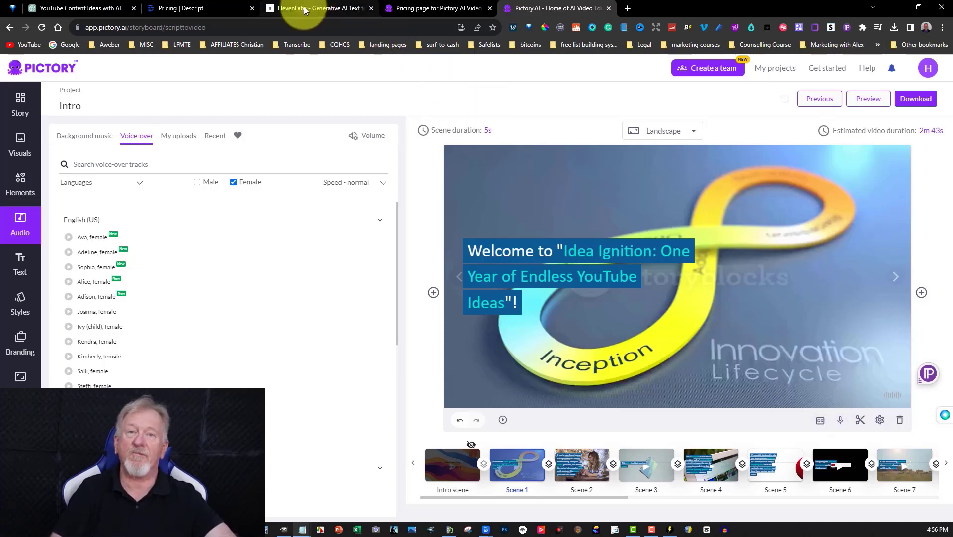
pyautogui.click(71, 8)
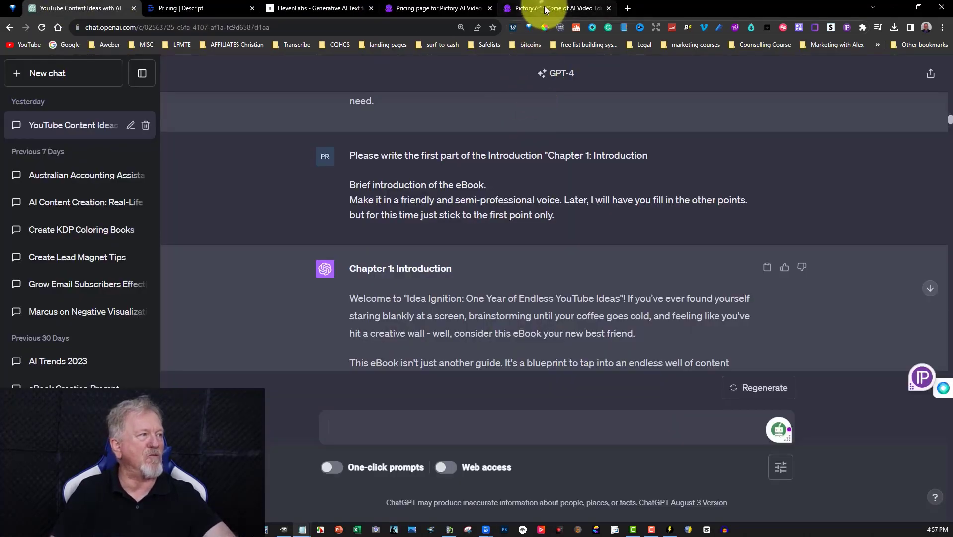
pyautogui.click(546, 8)
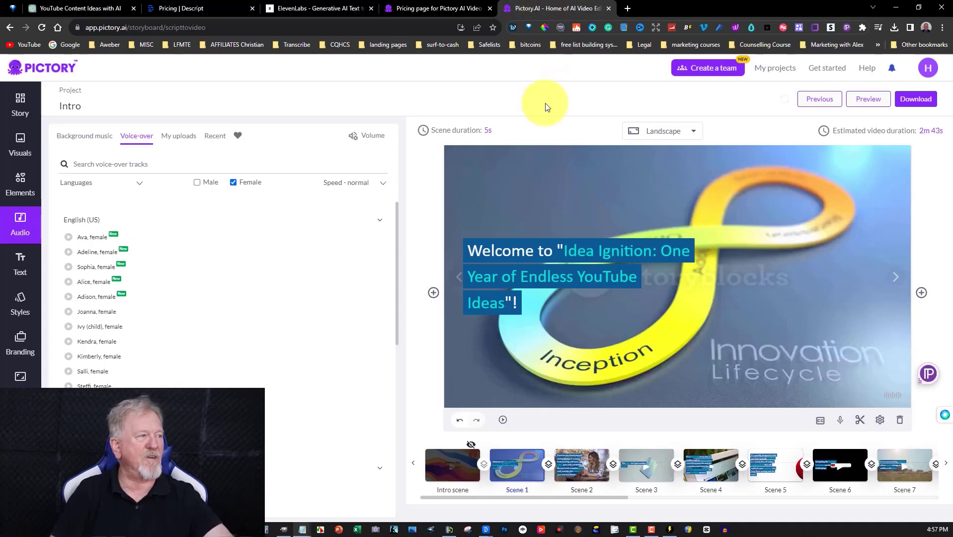
pyautogui.click(610, 284)
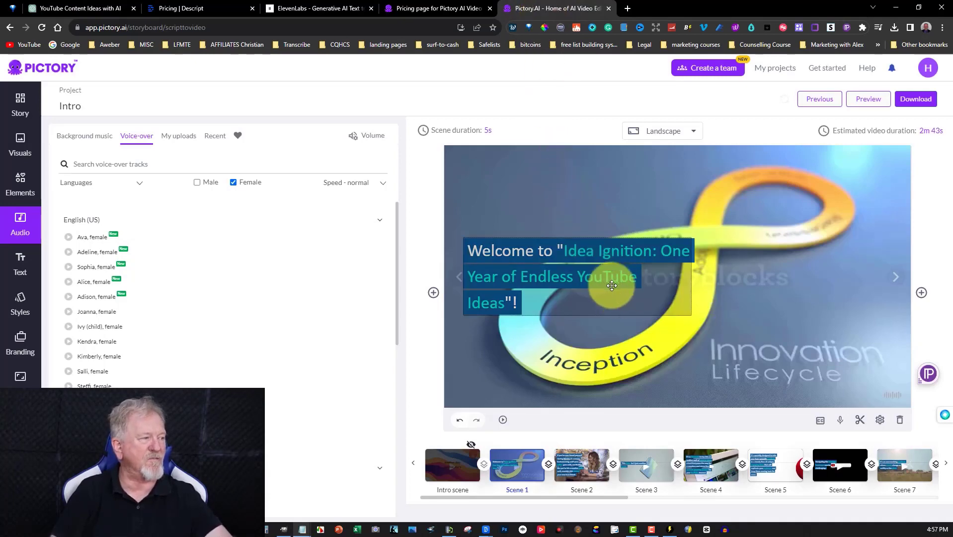
pyautogui.click(514, 131)
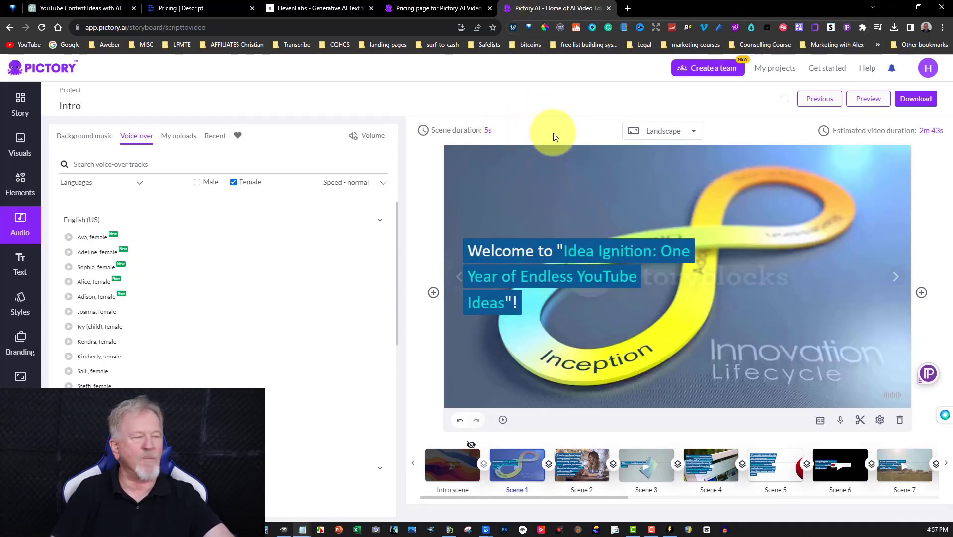